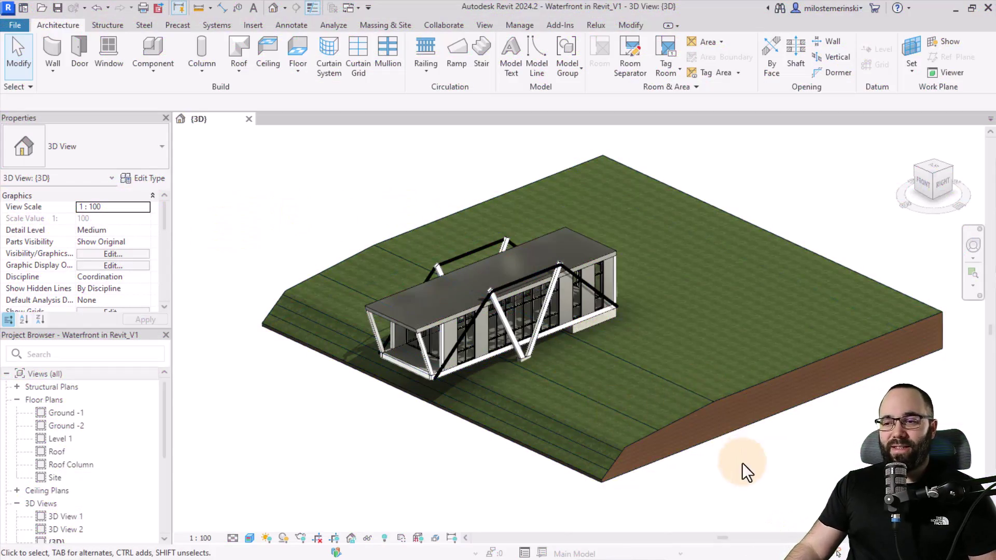
# Examine the building in 3D, including its V-shaped columns, the chains between them and the surrounding terrain
pyautogui.keyDown('shift'); pyautogui.moveTo(743, 464); pyautogui.dragTo(562, 349, button='middle'); pyautogui.keyUp('shift')
pyautogui.scroll(10, 527, 253)
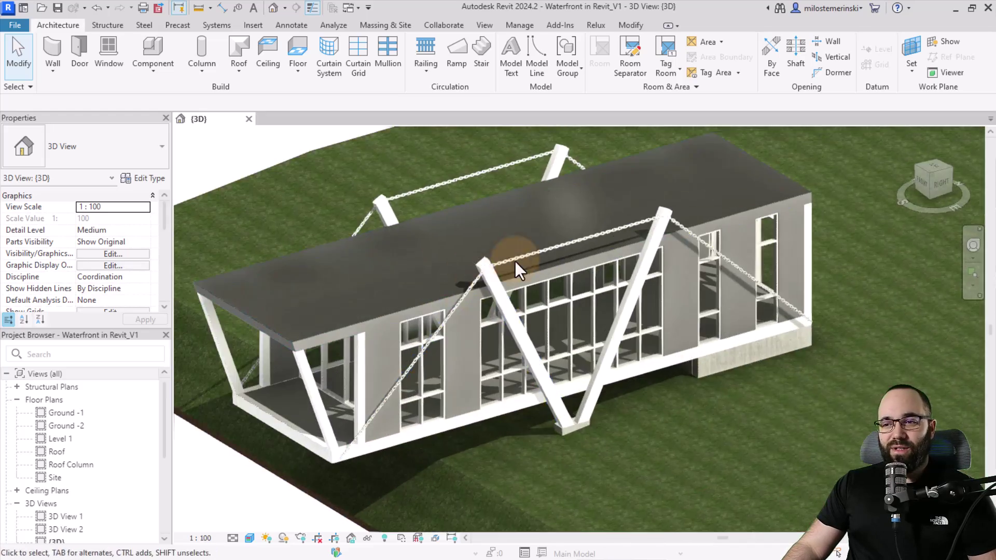
pyautogui.scroll(-10, 448, 345)
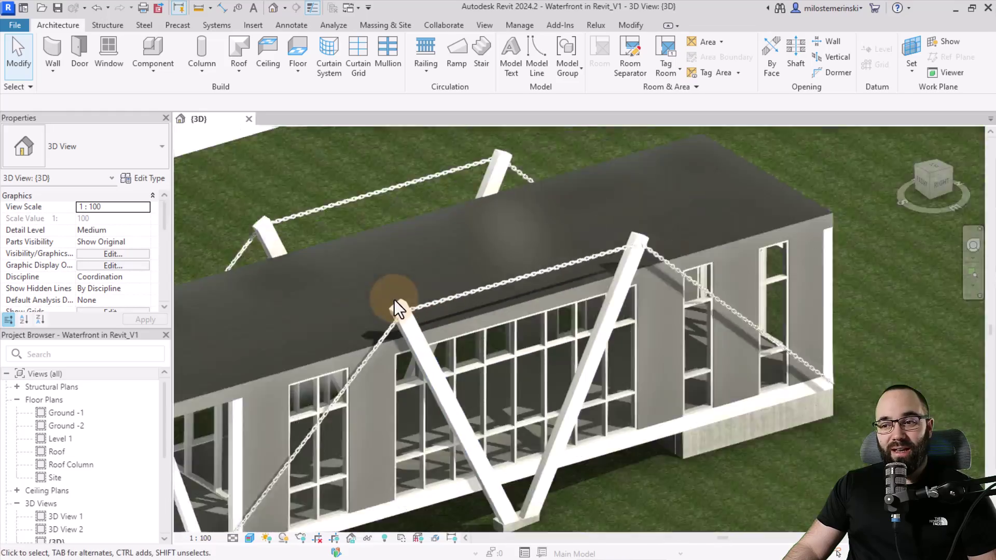
pyautogui.moveTo(365, 487); pyautogui.dragTo(406, 456, button='middle')
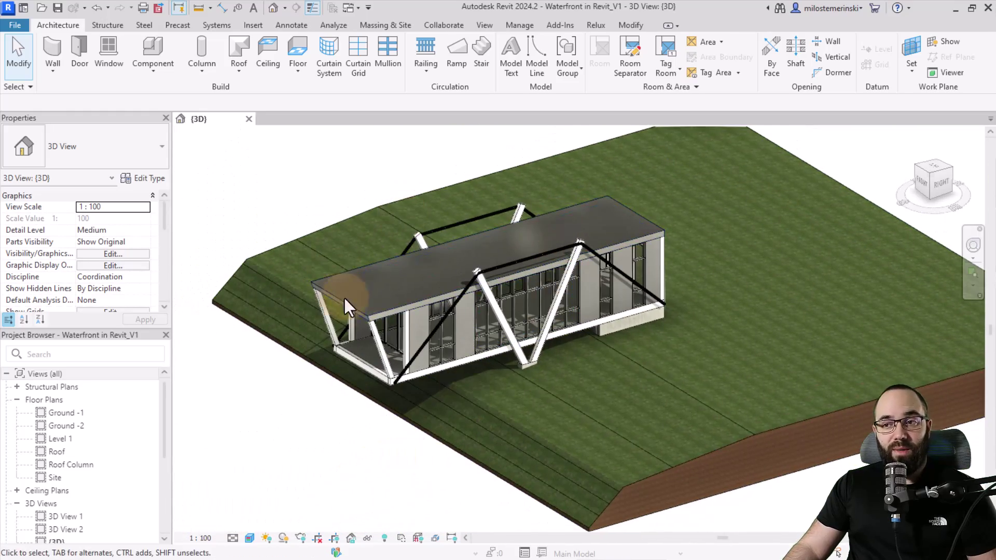
pyautogui.scroll(8, 467, 301)
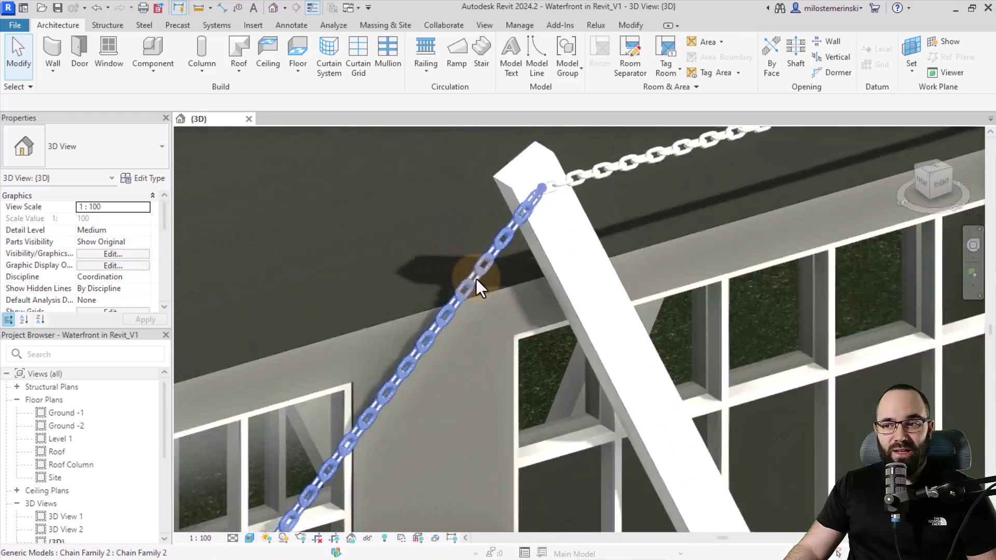
pyautogui.scroll(-8, 476, 279)
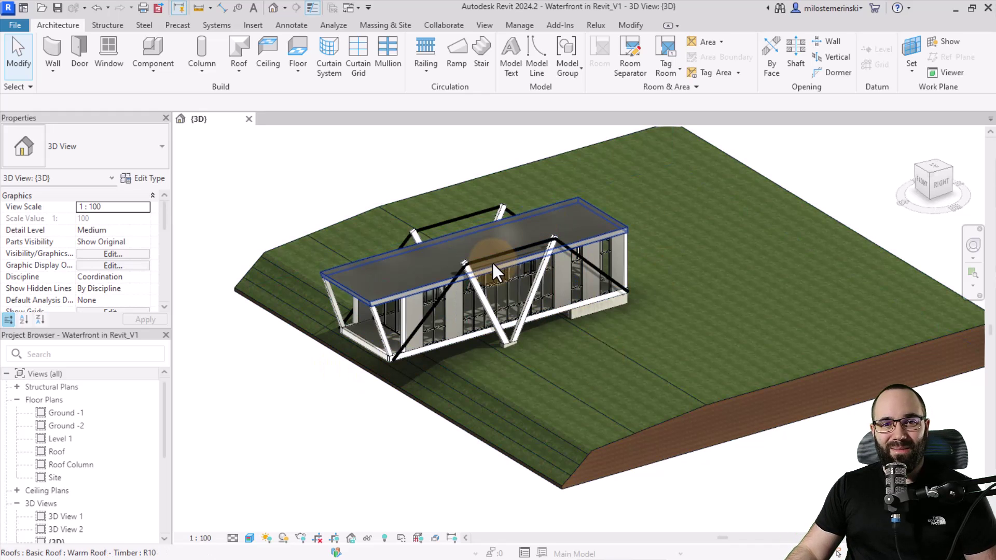
pyautogui.keyDown('shift'); pyautogui.moveTo(544, 345); pyautogui.dragTo(575, 371, button='middle'); pyautogui.keyUp('shift')
pyautogui.scroll(2, 587, 359)
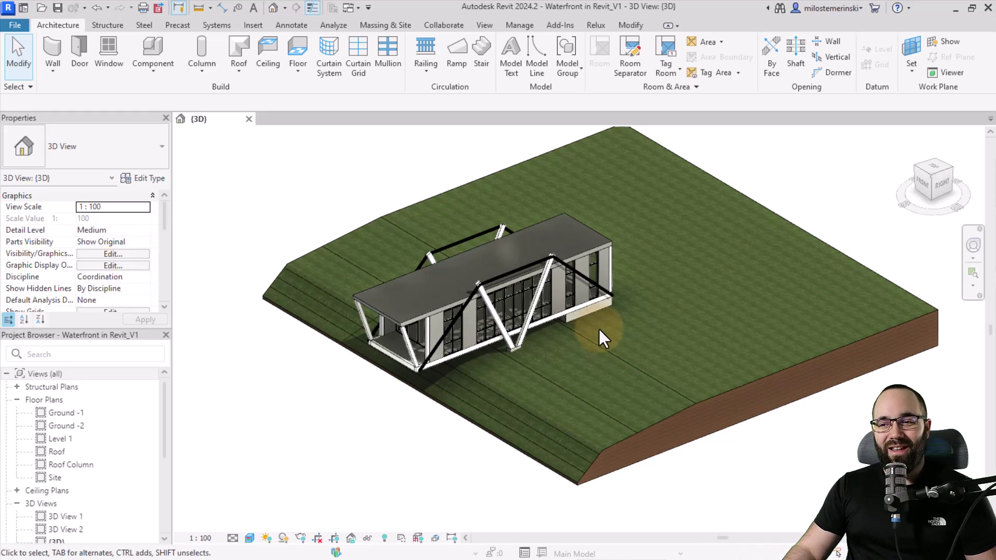
# Inspect the Grassland - 2500mm toposolid from the side, focusing on its sloped waterfront edge beneath the building's overhang
pyautogui.keyDown('shift'); pyautogui.moveTo(596, 393); pyautogui.dragTo(400, 317, button='middle'); pyautogui.keyUp('shift')
pyautogui.click(641, 413)
pyautogui.scroll(3, 417, 330)
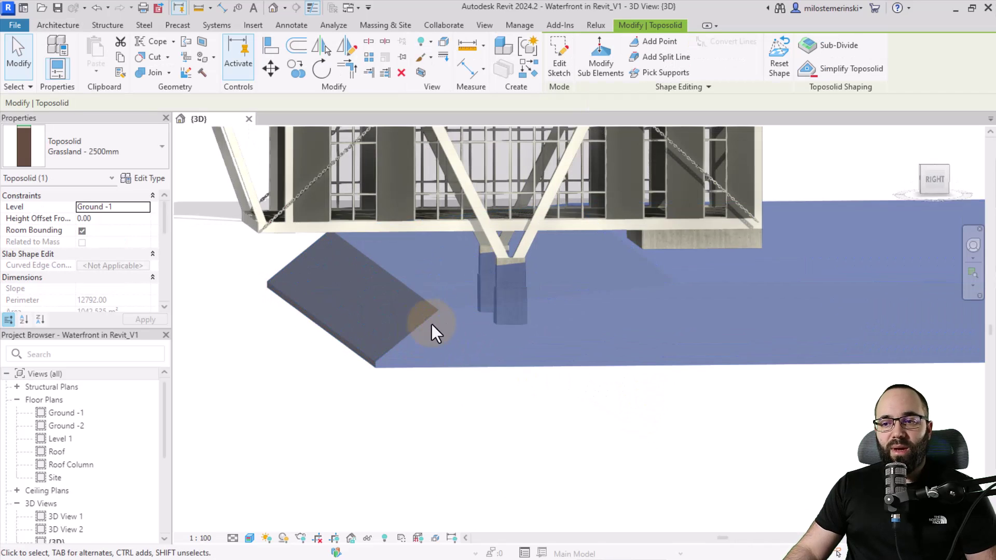
pyautogui.scroll(-4, 338, 382)
pyautogui.click(338, 382)
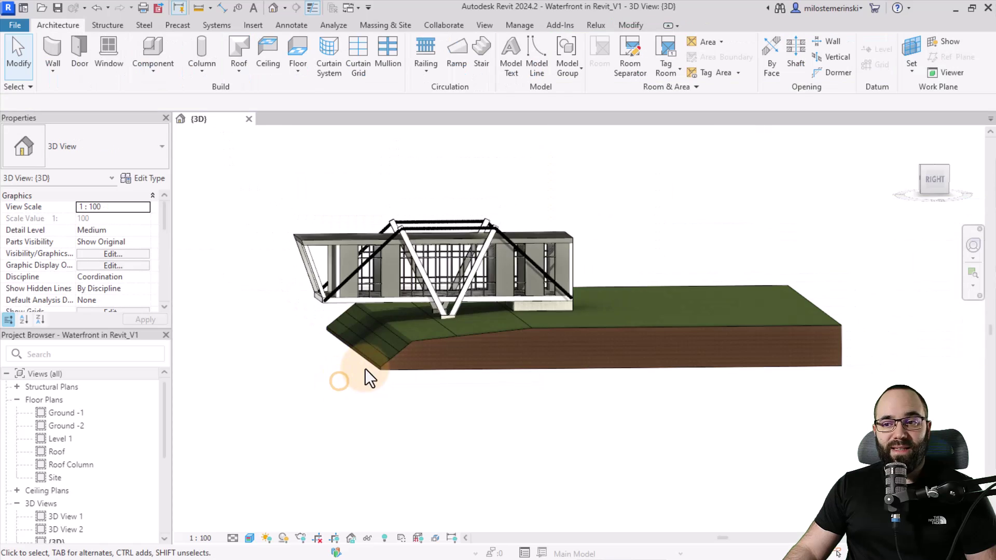
pyautogui.keyDown('shift'); pyautogui.moveTo(365, 369); pyautogui.dragTo(438, 438, button='middle'); pyautogui.keyUp('shift')
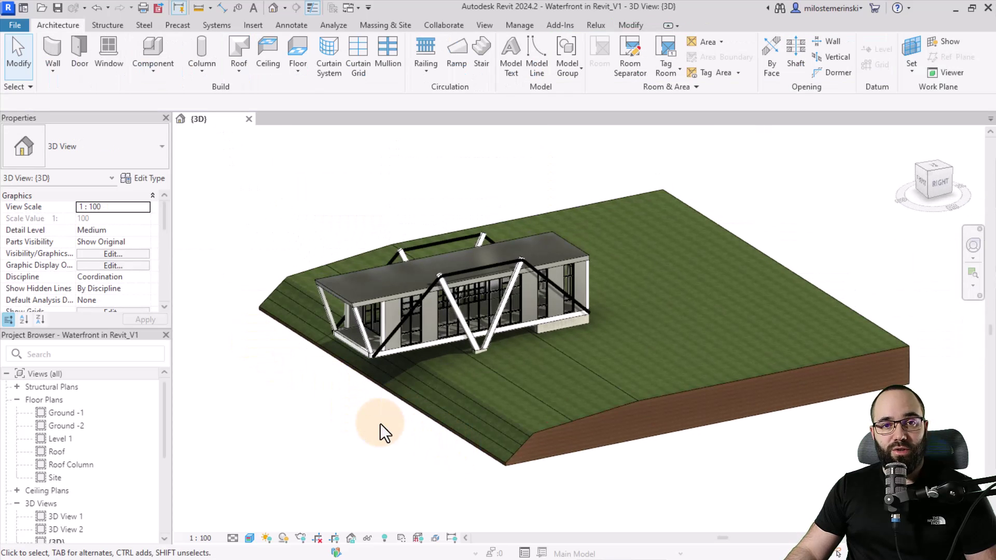
pyautogui.keyDown('shift'); pyautogui.moveTo(338, 399); pyautogui.dragTo(359, 422, button='middle'); pyautogui.keyUp('shift')
# Start a new toposolid in the Site floor plan using the Water - 2000mm type
pyautogui.doubleClick(55, 478)
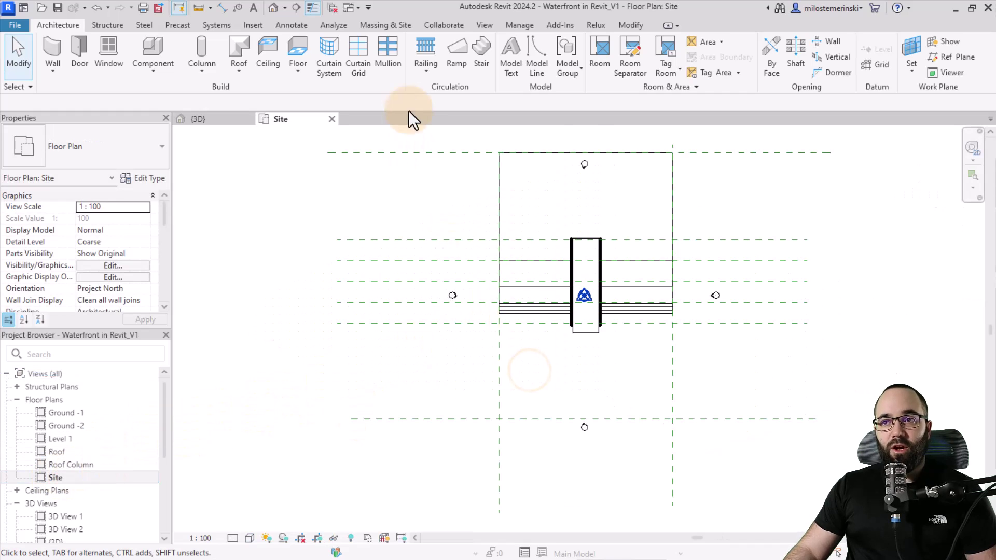
pyautogui.click(388, 25)
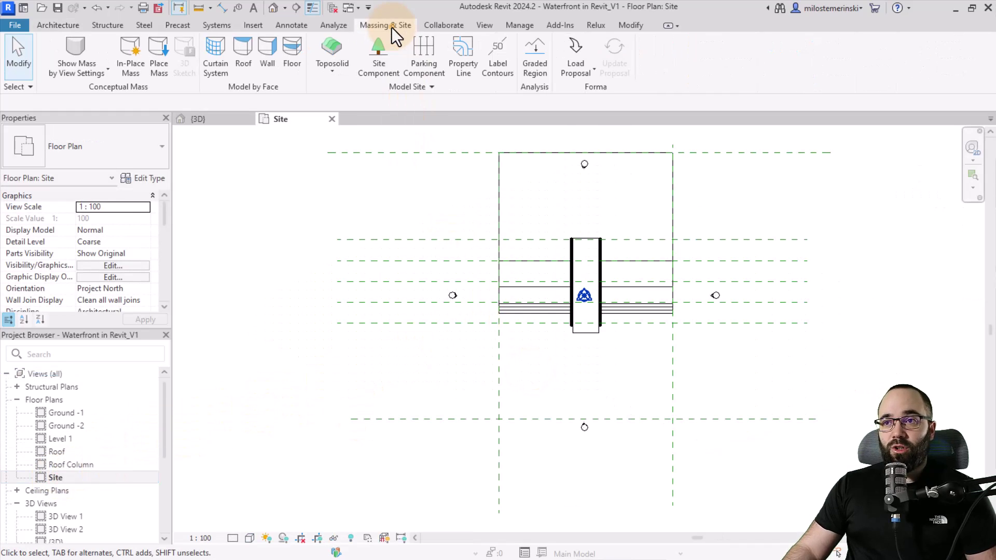
pyautogui.click(327, 49)
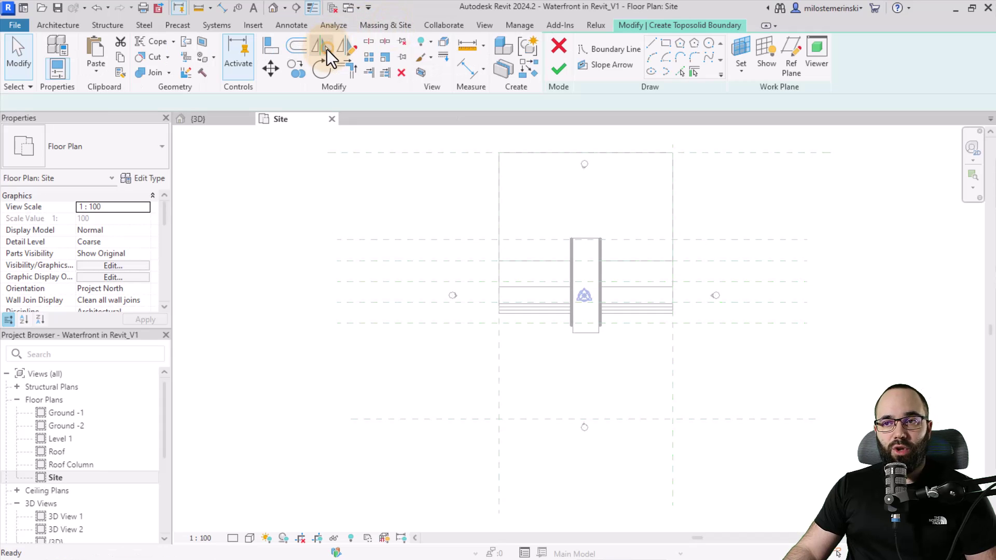
pyautogui.click(124, 151)
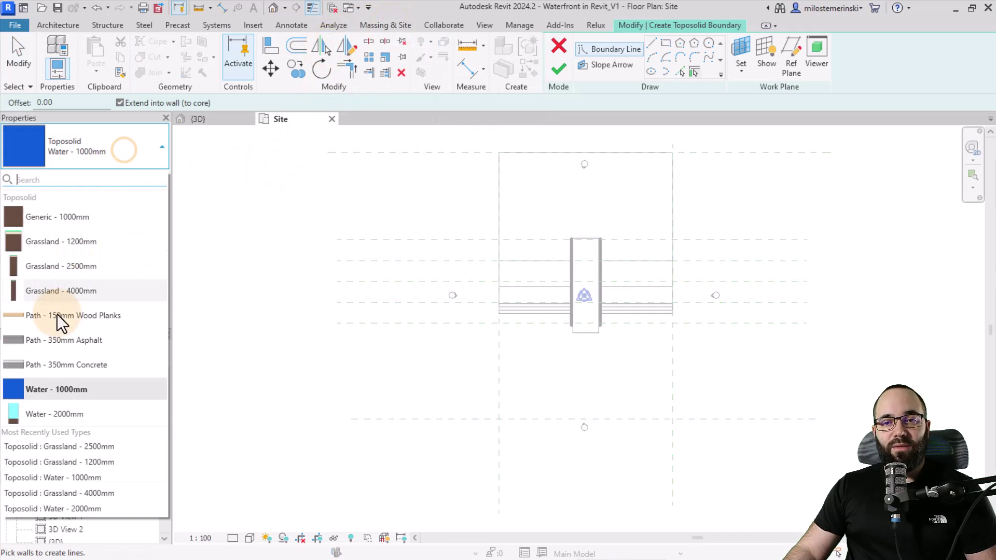
pyautogui.click(36, 417)
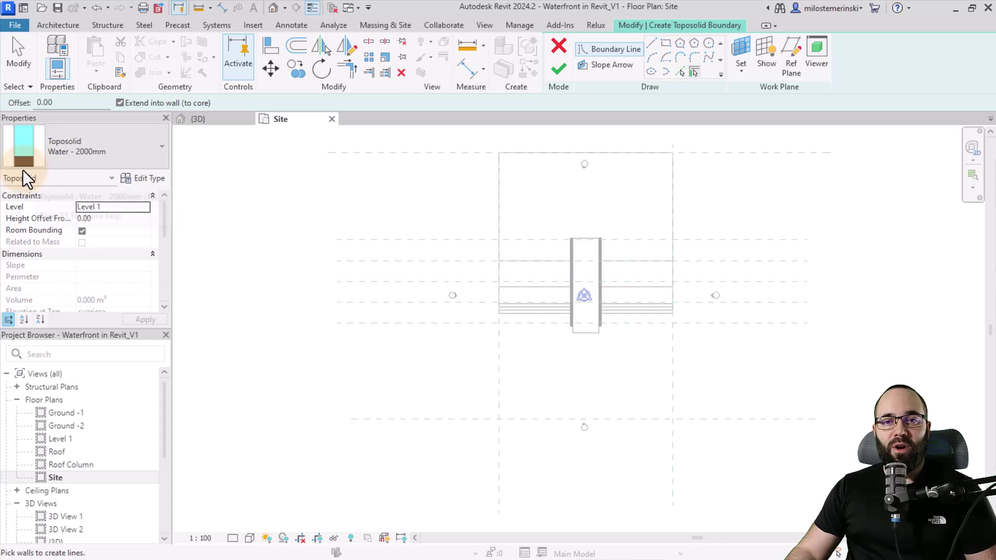
# Review the layer materials and thicknesses in the Water - 2000mm type's structure
pyautogui.click(140, 179)
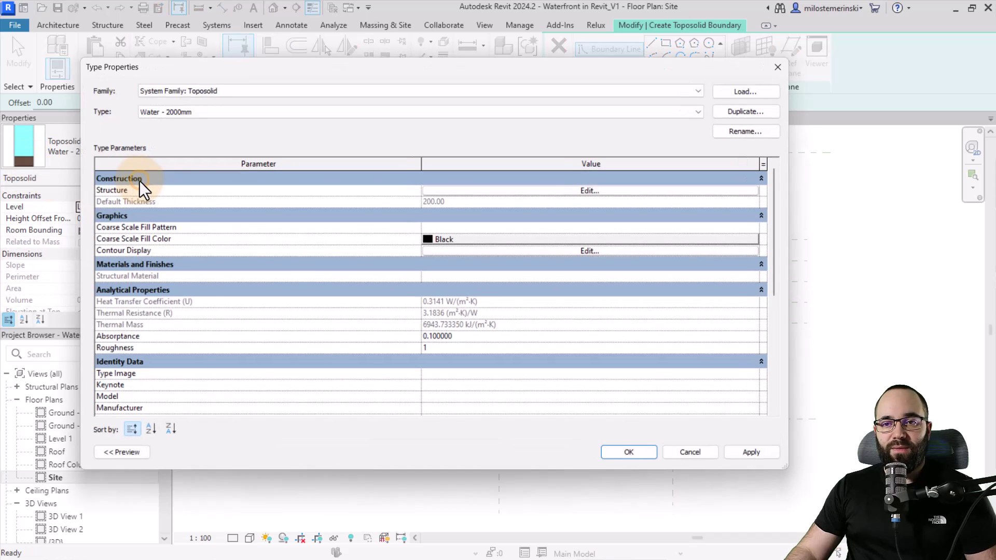
pyautogui.click(438, 190)
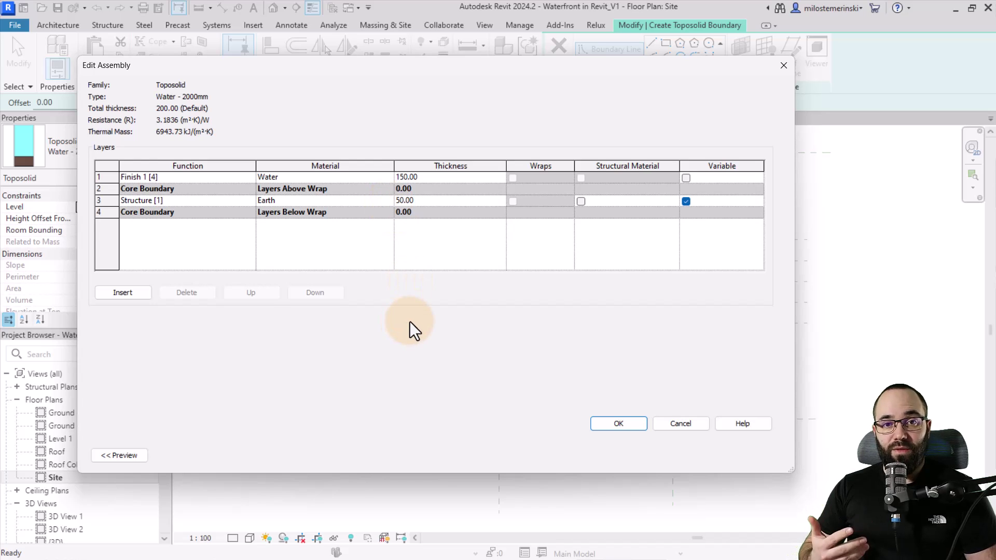
pyautogui.click(627, 425)
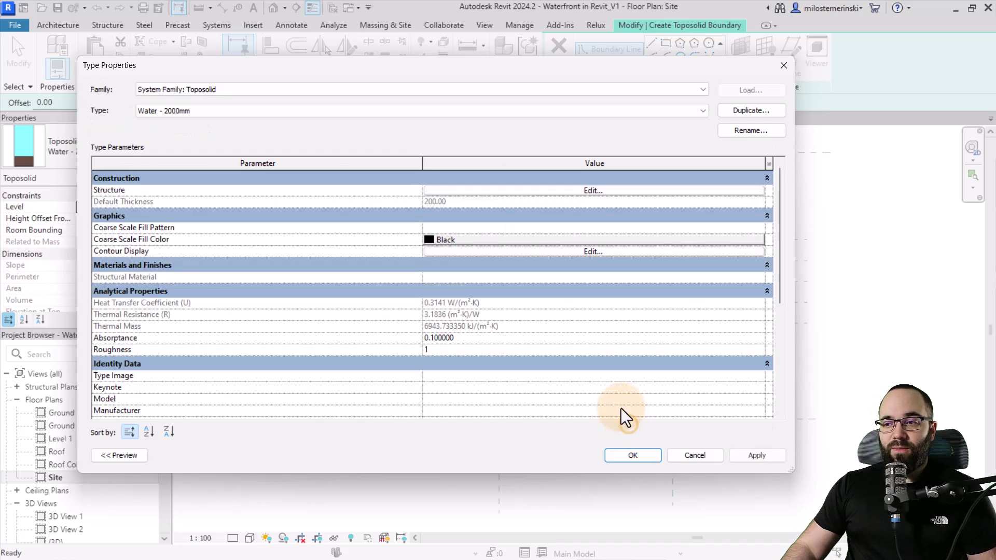
pyautogui.click(630, 456)
# Sketch a rectangular water boundary snapped to the reference planes, overlapping the terrain's sloped edge, and finish the toposolid
pyautogui.moveTo(509, 347); pyautogui.dragTo(552, 383, button='middle')
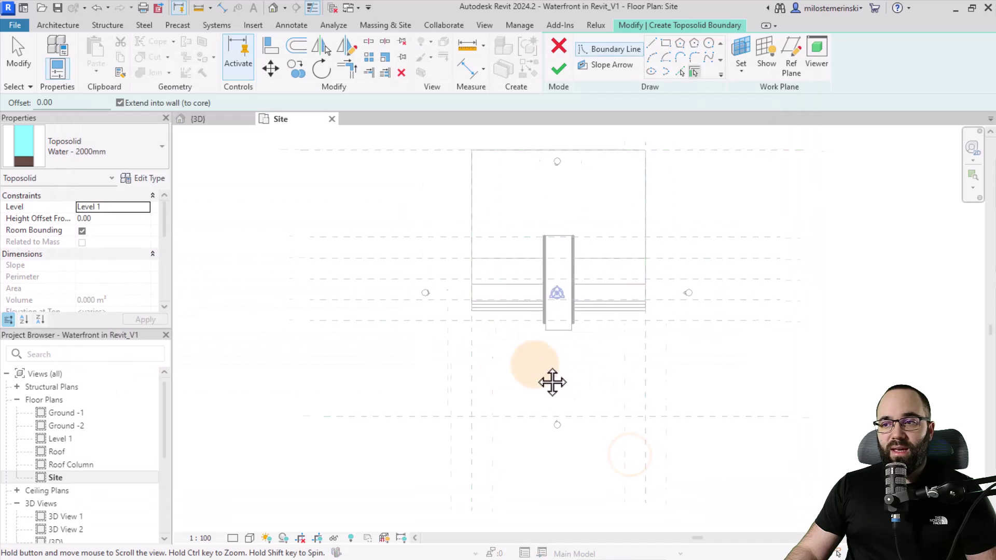
pyautogui.click(668, 44)
pyautogui.scroll(2, 425, 299)
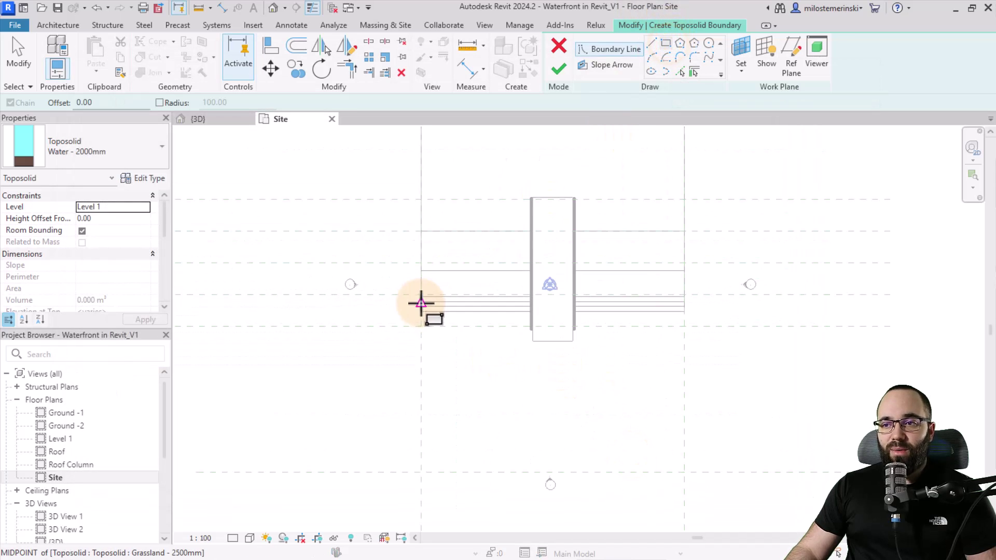
pyautogui.click(425, 300)
pyautogui.click(421, 263)
pyautogui.scroll(-2, 498, 353)
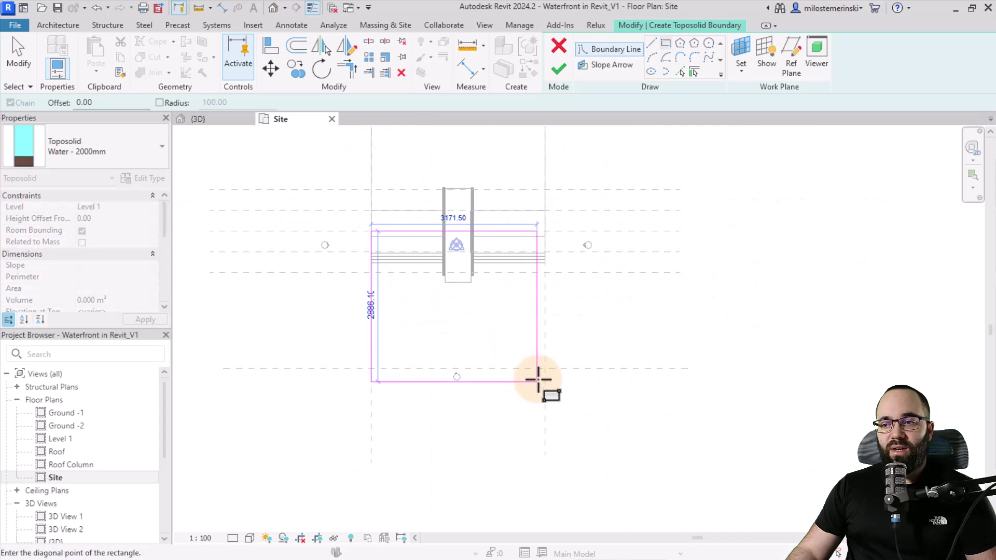
pyautogui.click(544, 368)
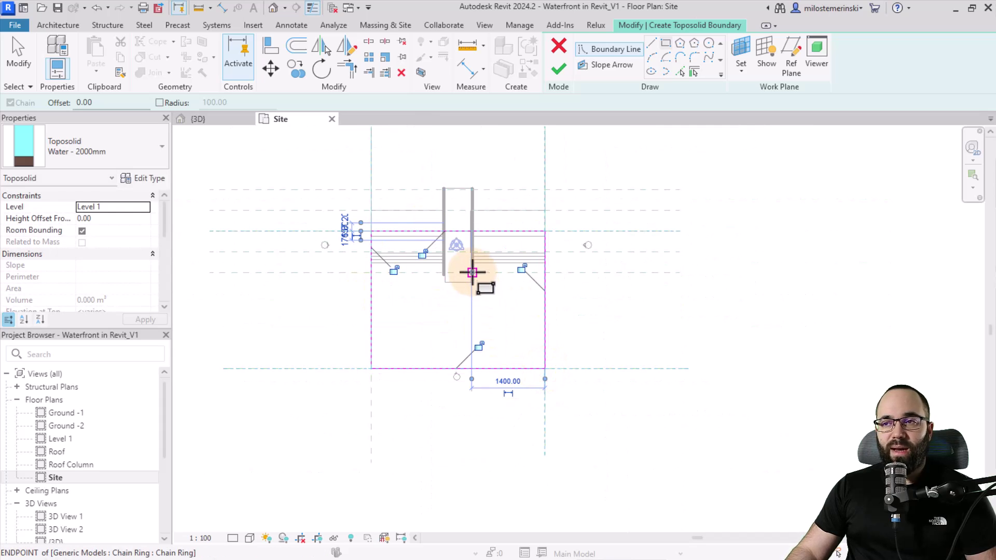
pyautogui.click(215, 120)
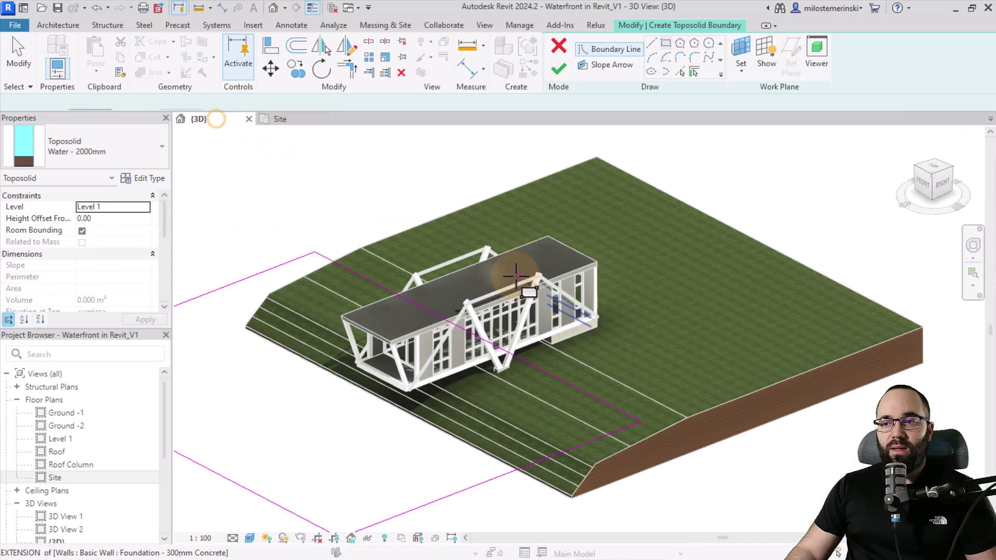
pyautogui.click(559, 69)
pyautogui.keyDown('shift'); pyautogui.moveTo(590, 248); pyautogui.dragTo(525, 266, button='middle'); pyautogui.keyUp('shift')
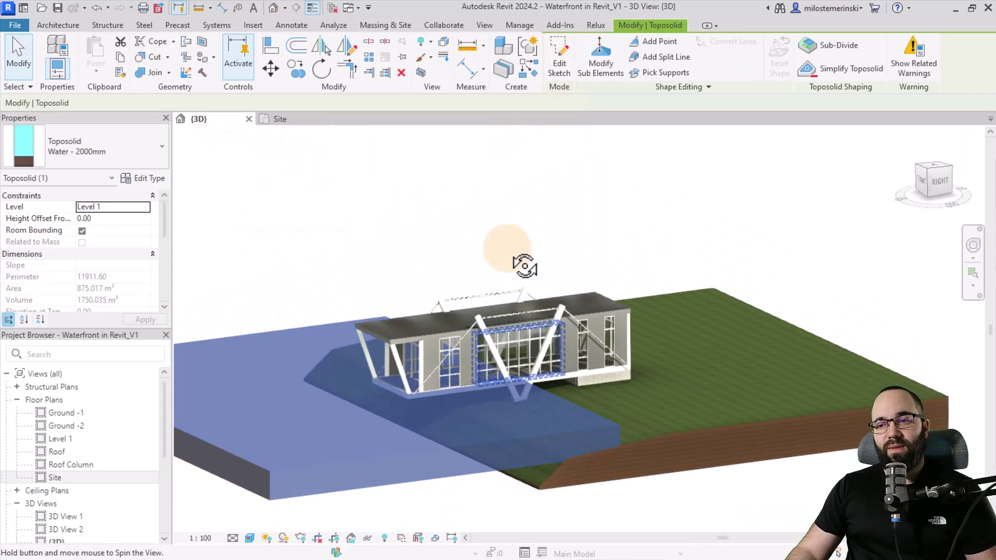
pyautogui.click(351, 242)
pyautogui.keyDown('shift'); pyautogui.moveTo(312, 254); pyautogui.dragTo(425, 204, button='middle'); pyautogui.keyUp('shift')
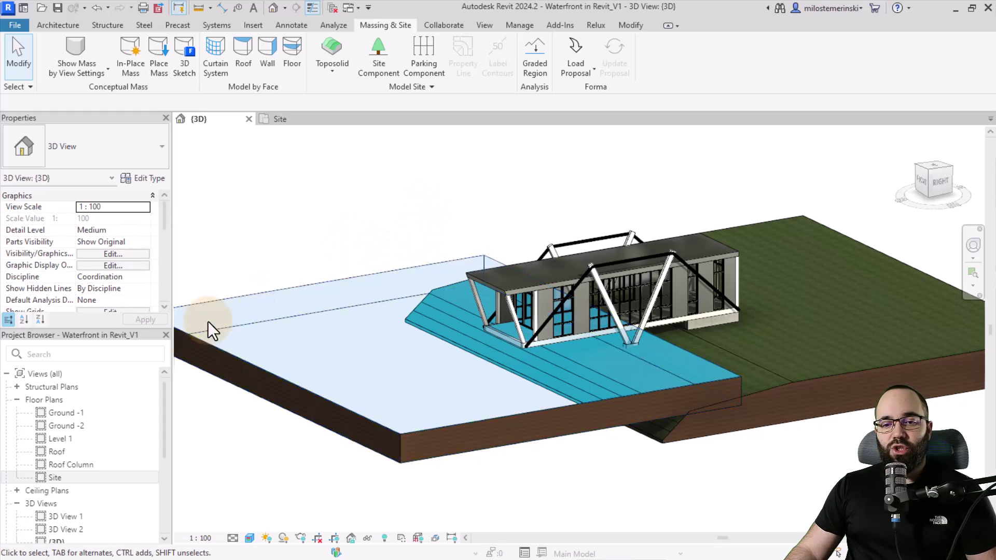
# In the East elevation, move the water toposolid straight down until its underside lines up with the bottom of the terrain
pyautogui.scroll(-4, 104, 431)
pyautogui.doubleClick(61, 422)
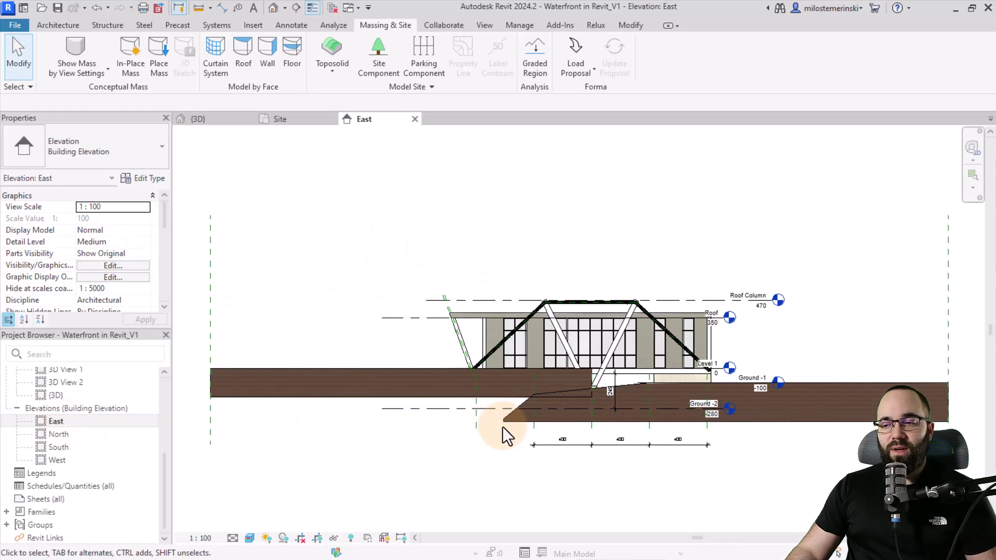
pyautogui.scroll(2, 508, 427)
pyautogui.click(521, 384)
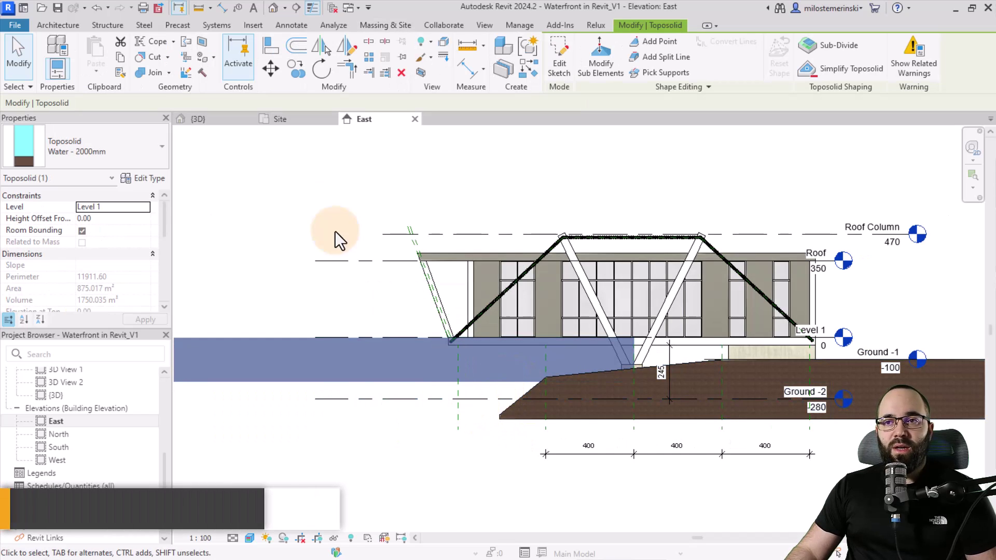
pyautogui.click(271, 70)
pyautogui.scroll(2, 554, 483)
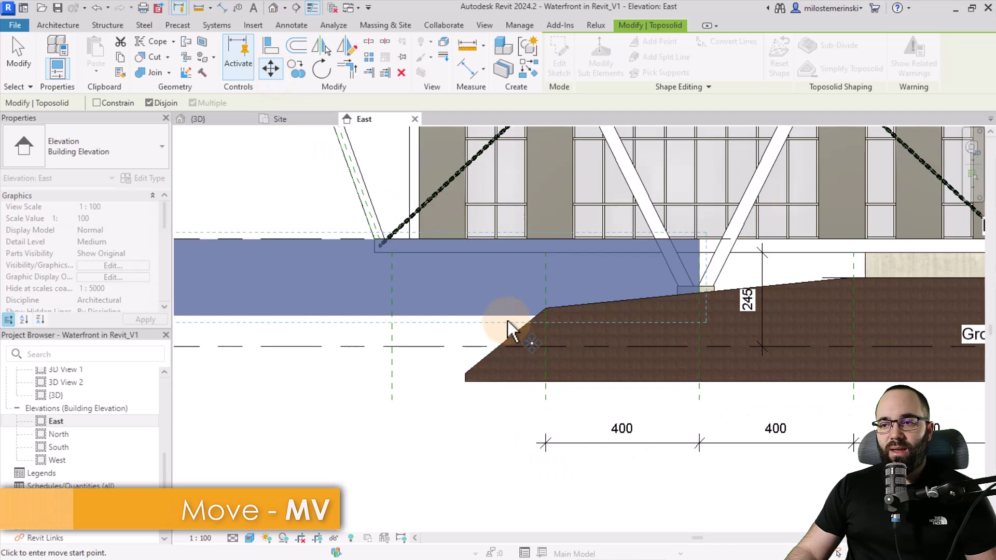
pyautogui.click(506, 314)
pyautogui.click(507, 390)
pyautogui.scroll(-4, 512, 393)
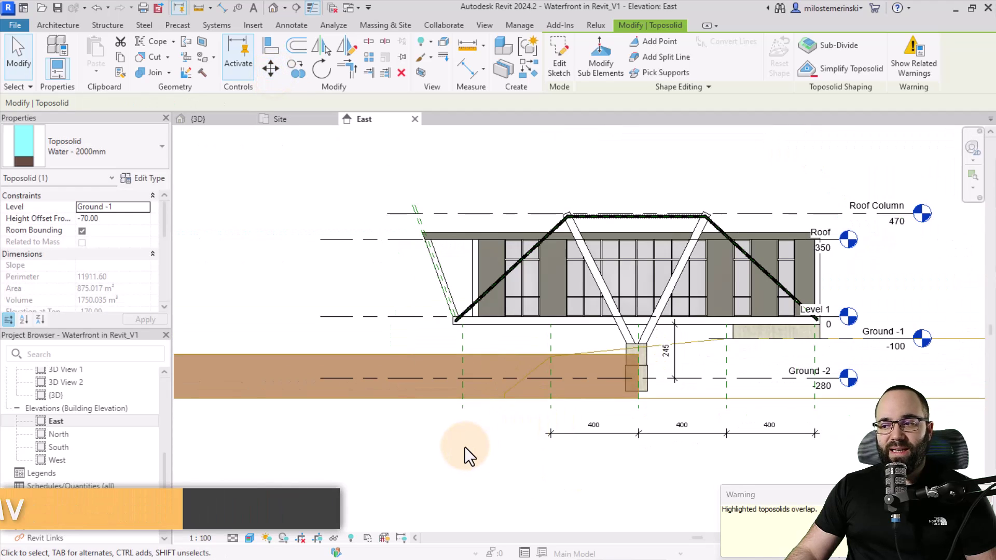
pyautogui.moveTo(736, 486); pyautogui.dragTo(375, 256)
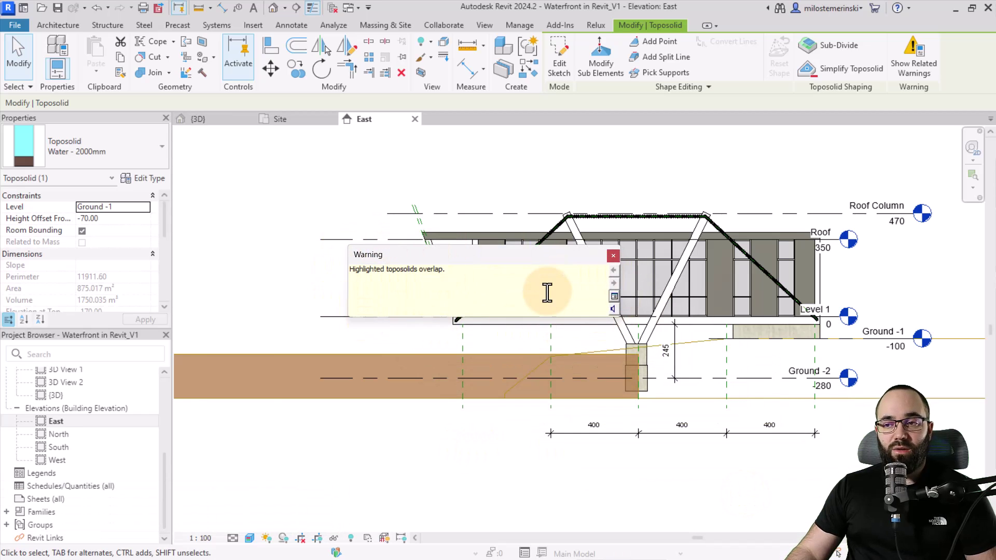
pyautogui.click(614, 256)
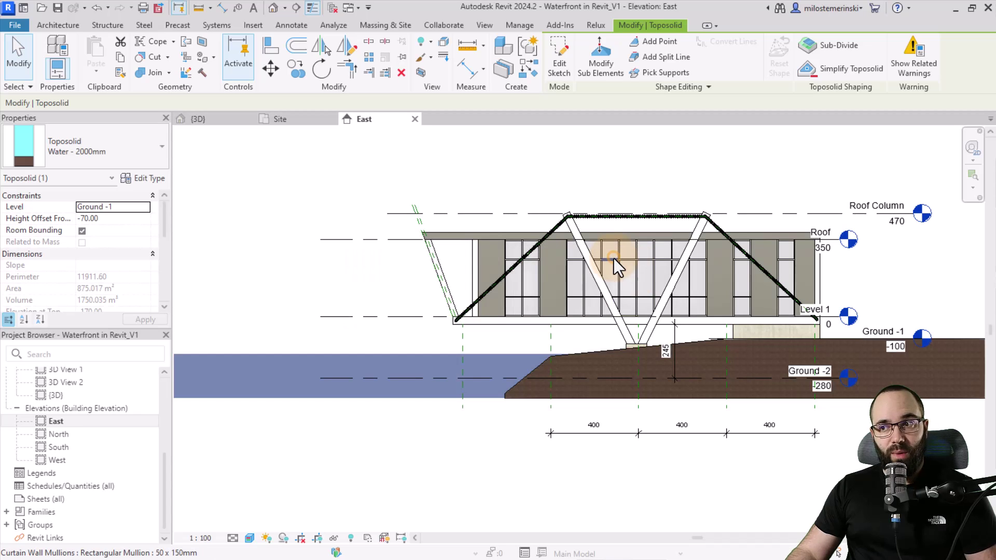
pyautogui.click(503, 344)
# In the 3D view, join the Grassland - 2500mm terrain with the Water - 2000mm toposolid
pyautogui.click(208, 120)
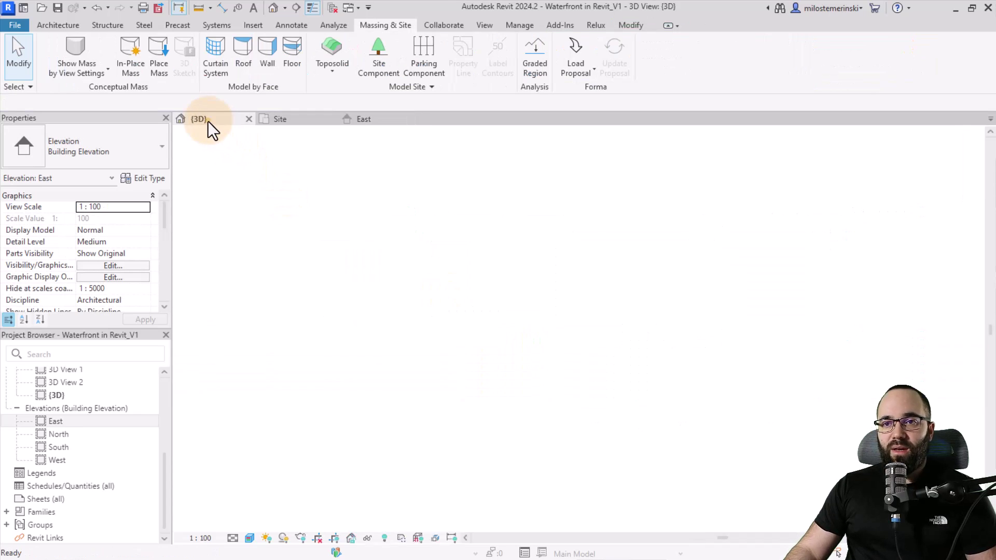
pyautogui.keyDown('shift'); pyautogui.moveTo(524, 374); pyautogui.dragTo(483, 400, button='middle'); pyautogui.keyUp('shift')
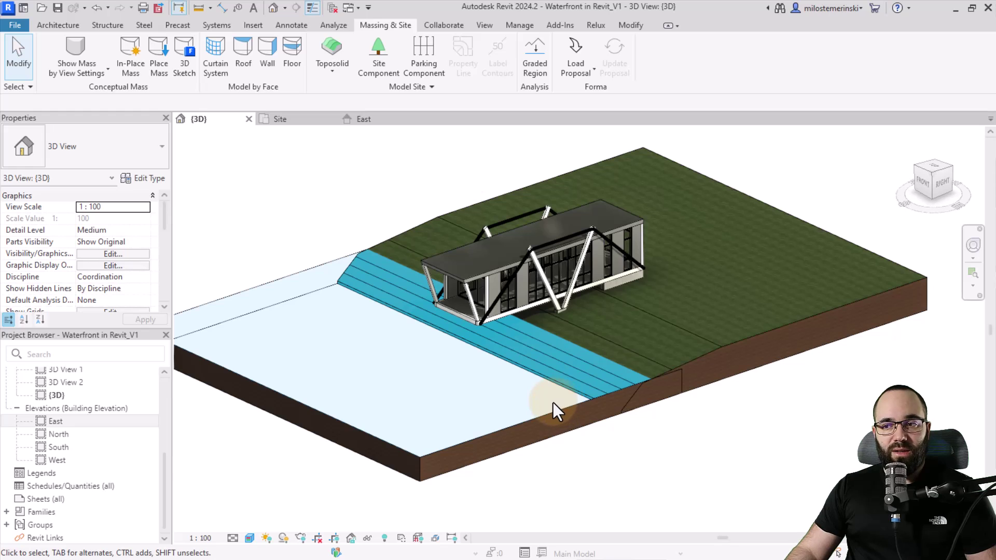
pyautogui.scroll(3, 553, 402)
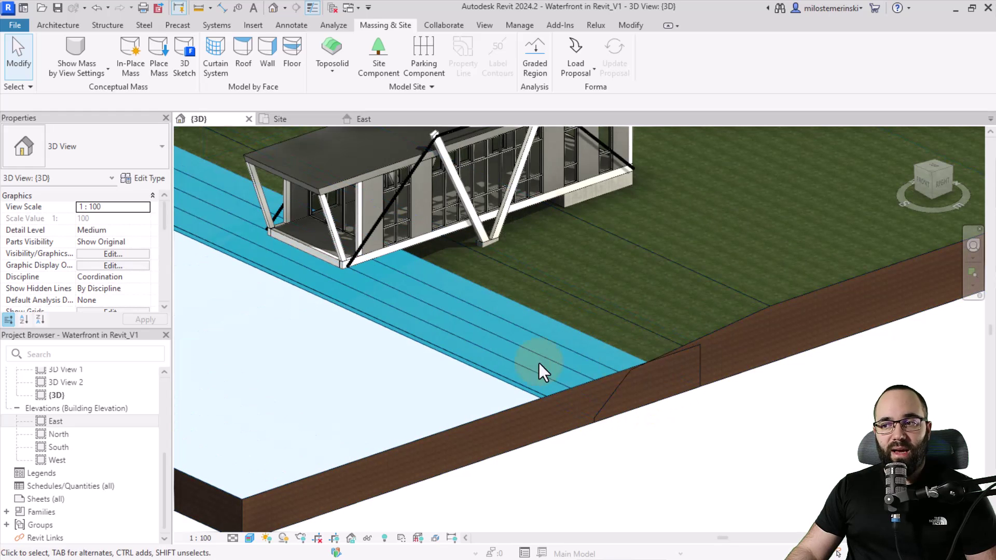
pyautogui.scroll(-1, 528, 362)
pyautogui.click(631, 26)
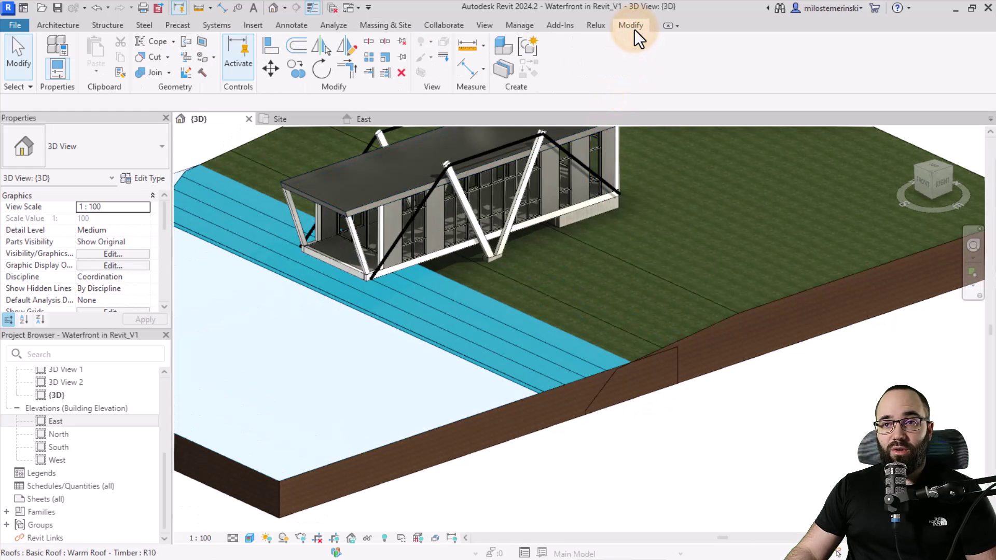
pyautogui.click(146, 78)
pyautogui.scroll(-4, 493, 431)
pyautogui.click(493, 431)
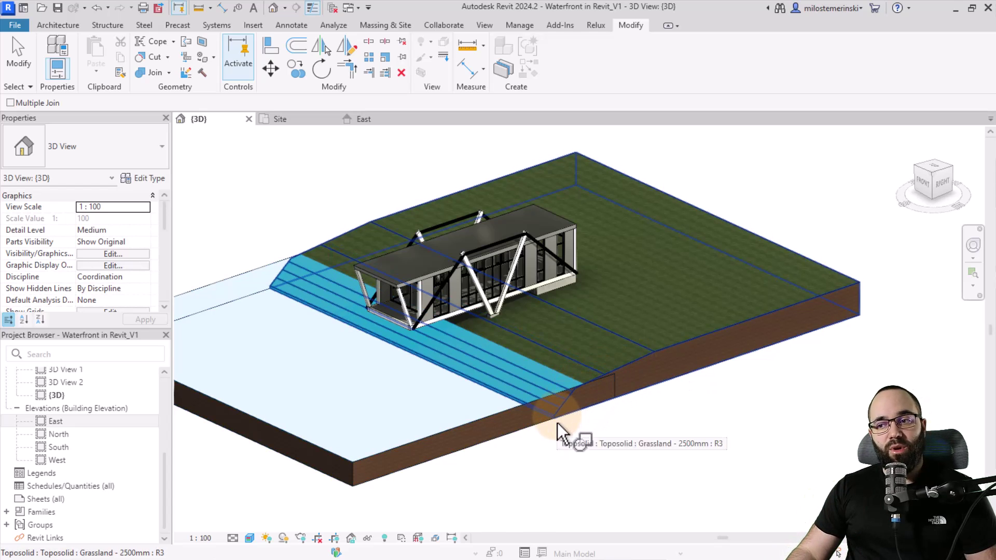
pyautogui.click(627, 369)
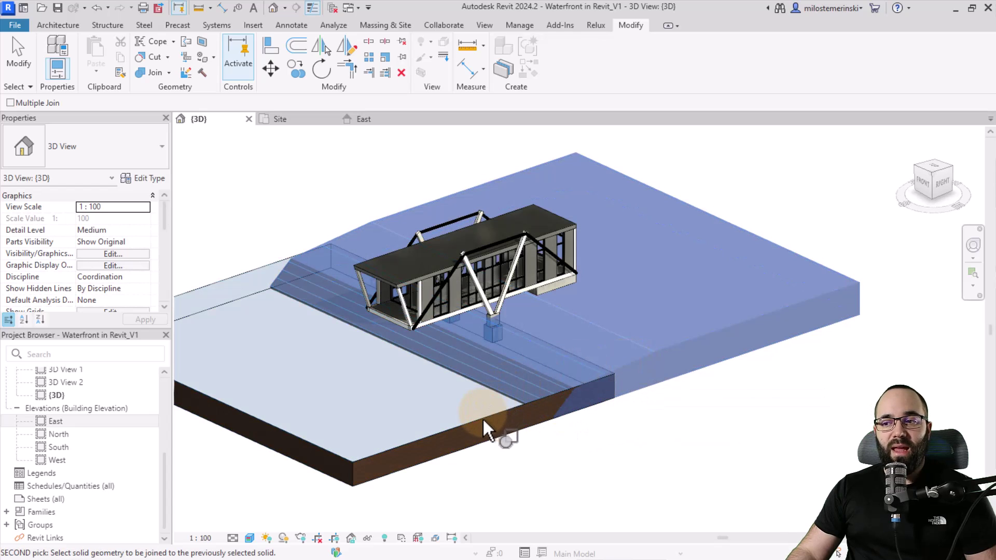
pyautogui.click(479, 420)
pyautogui.scroll(3, 615, 413)
pyautogui.press('Escape')
# Examine the joined terrain and water toposolids one after the other in the 3D view
pyautogui.click(601, 362)
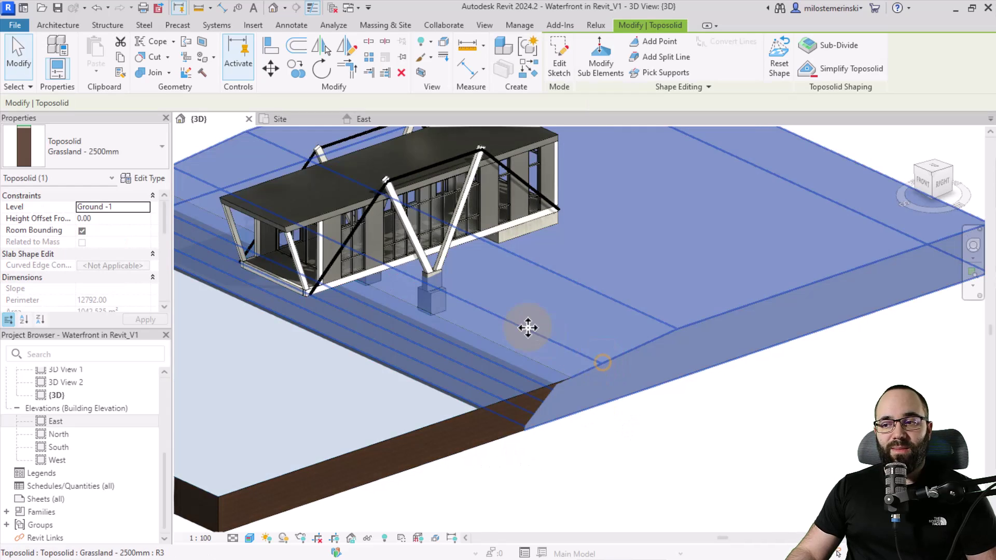
pyautogui.scroll(-2, 583, 363)
pyautogui.click(536, 383)
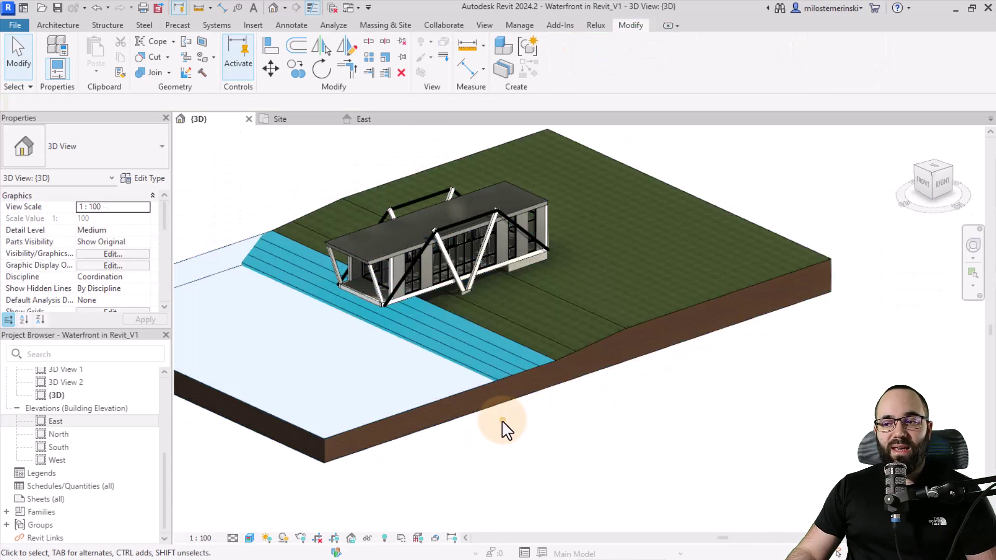
pyautogui.click(478, 416)
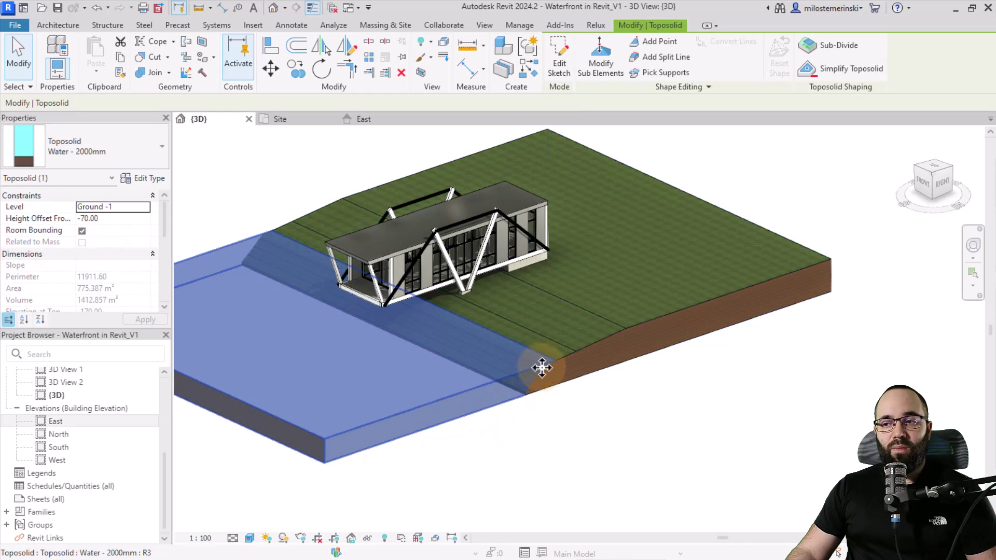
pyautogui.click(569, 401)
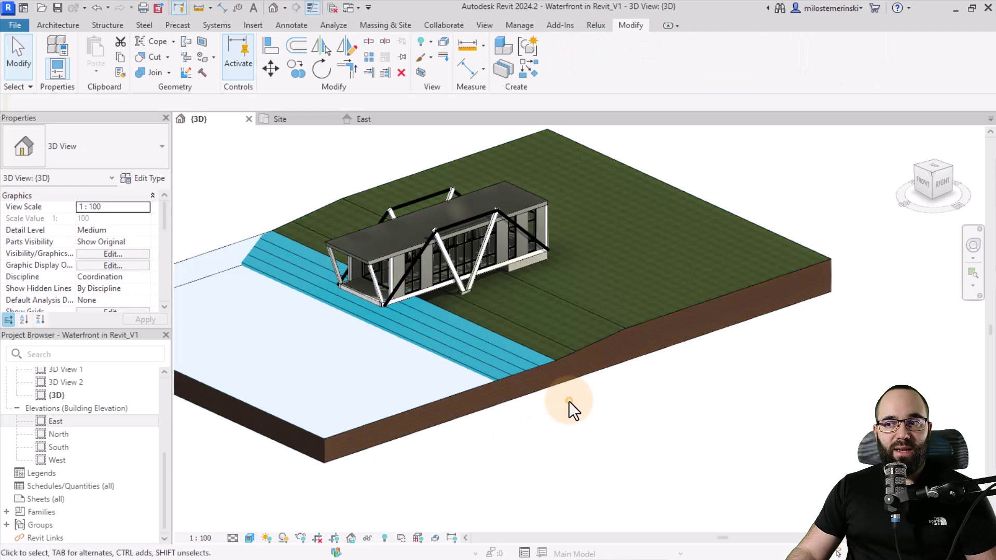
pyautogui.keyDown('shift'); pyautogui.moveTo(532, 413); pyautogui.dragTo(637, 422, button='middle'); pyautogui.keyUp('shift')
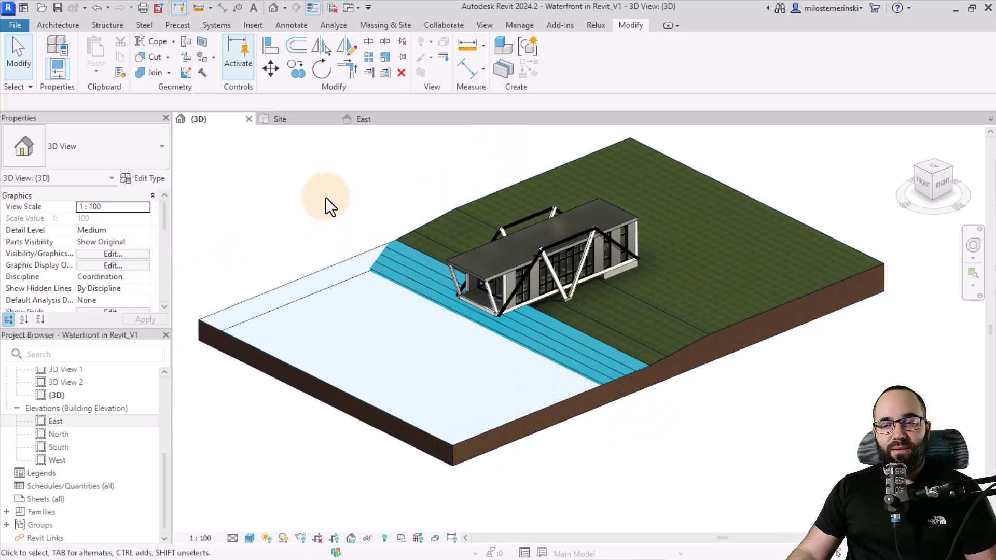
# In the Site floor plan, create a section beside the house running through the water and terrain, and open its section view
pyautogui.click(289, 119)
pyautogui.scroll(-3, 405, 363)
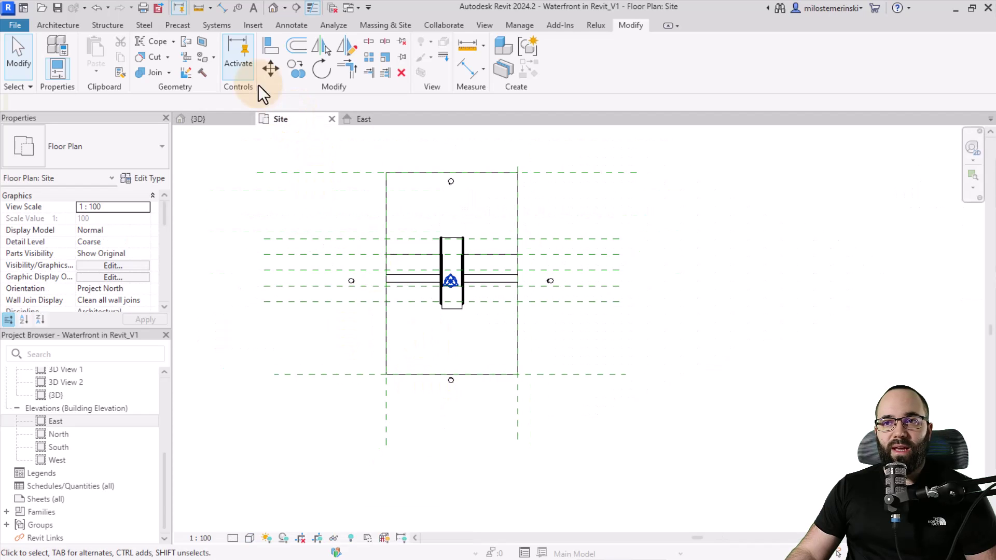
pyautogui.click(296, 7)
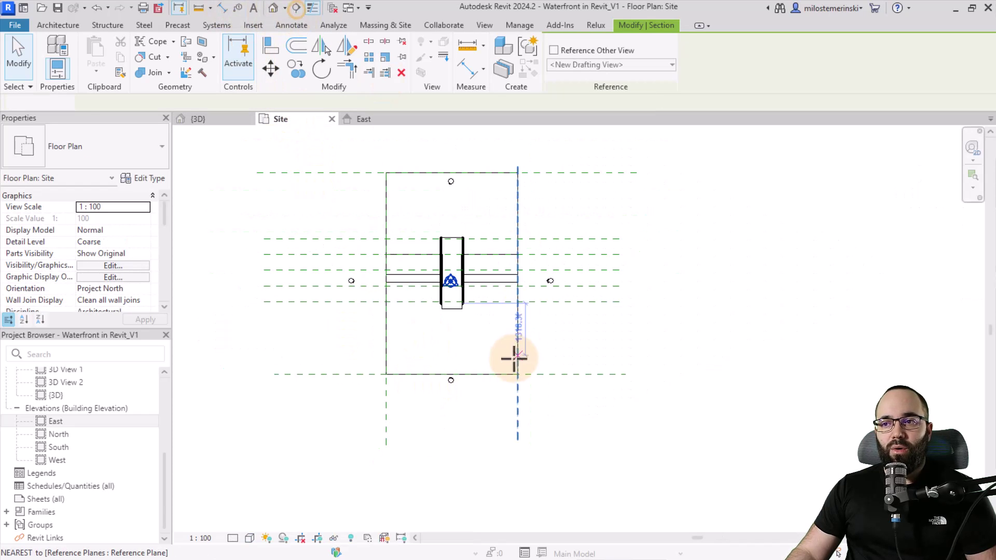
pyautogui.click(483, 365)
pyautogui.click(482, 239)
pyautogui.press('Escape')
pyautogui.press('Escape')
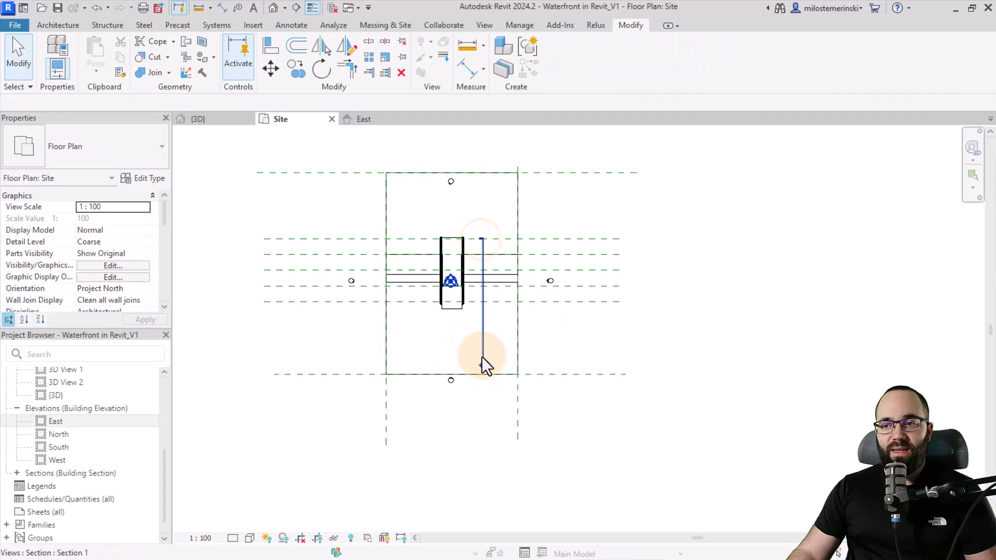
pyautogui.doubleClick(480, 366)
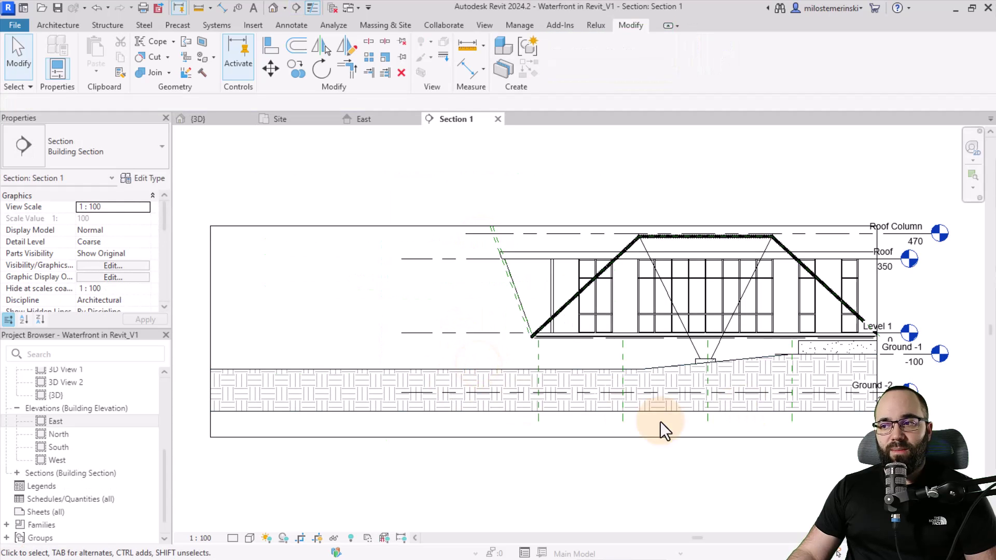
# Set the section view to Fine detail level and give it a visual style that shows the material colours
pyautogui.click(233, 538)
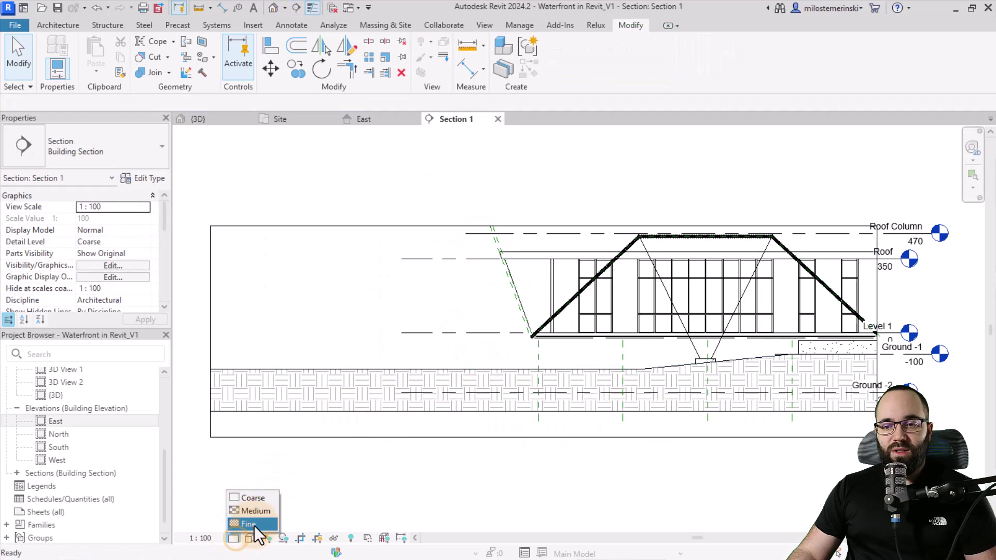
pyautogui.click(250, 521)
pyautogui.scroll(3, 605, 423)
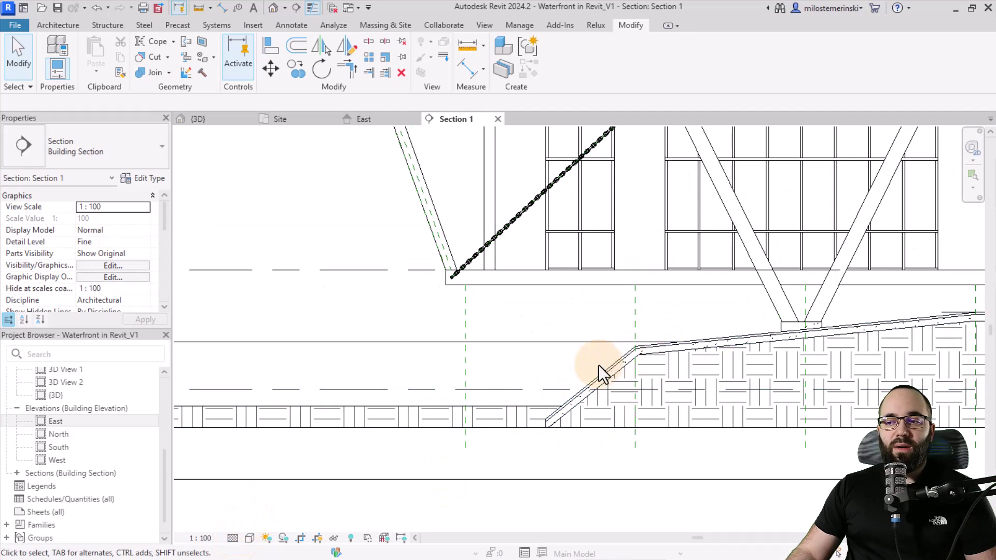
pyautogui.scroll(-3, 410, 416)
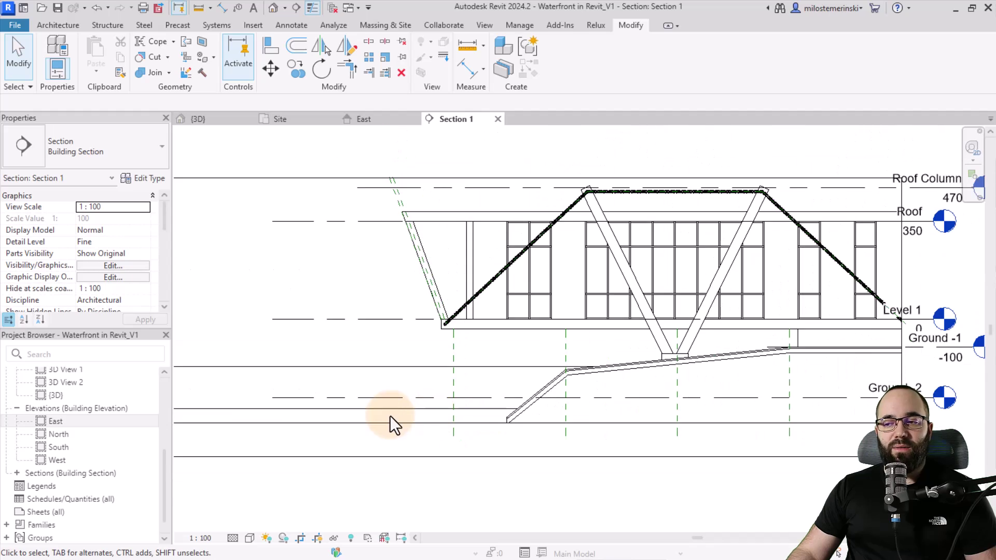
pyautogui.scroll(2, 558, 410)
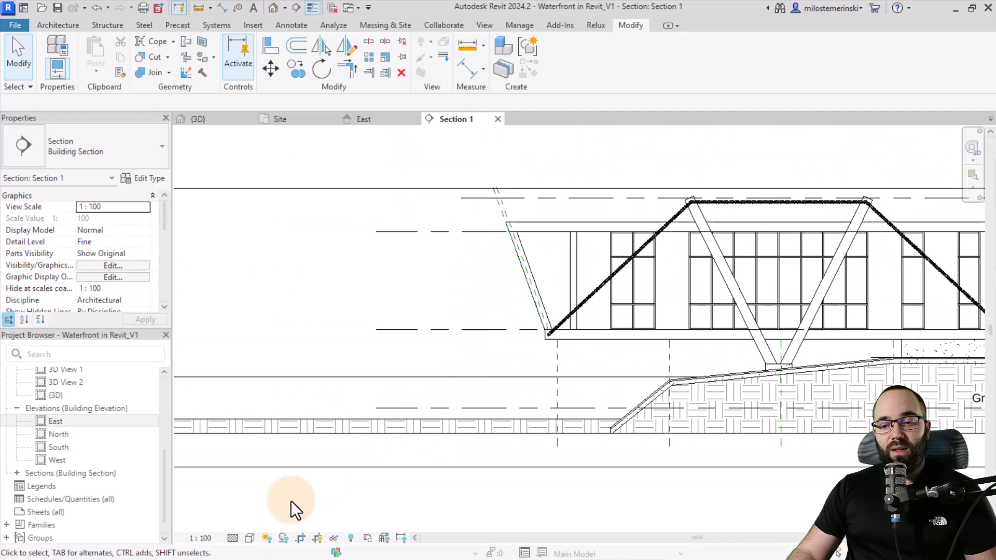
pyautogui.click(249, 538)
pyautogui.click(270, 484)
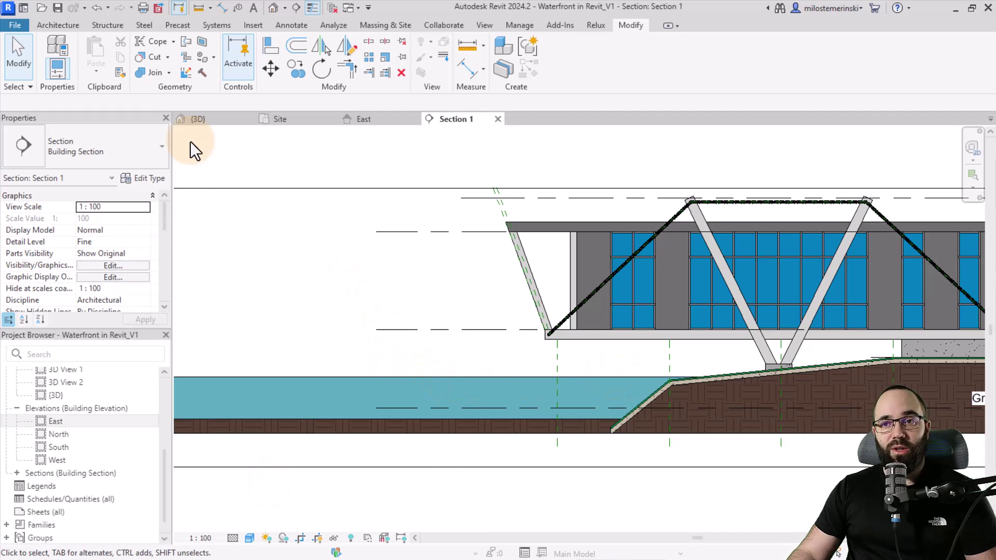
# Turn on the section box in the 3D view and pull its sides inward to cut through the water and terrain
pyautogui.click(198, 120)
pyautogui.keyDown('shift'); pyautogui.moveTo(550, 436); pyautogui.dragTo(505, 404, button='middle'); pyautogui.keyUp('shift')
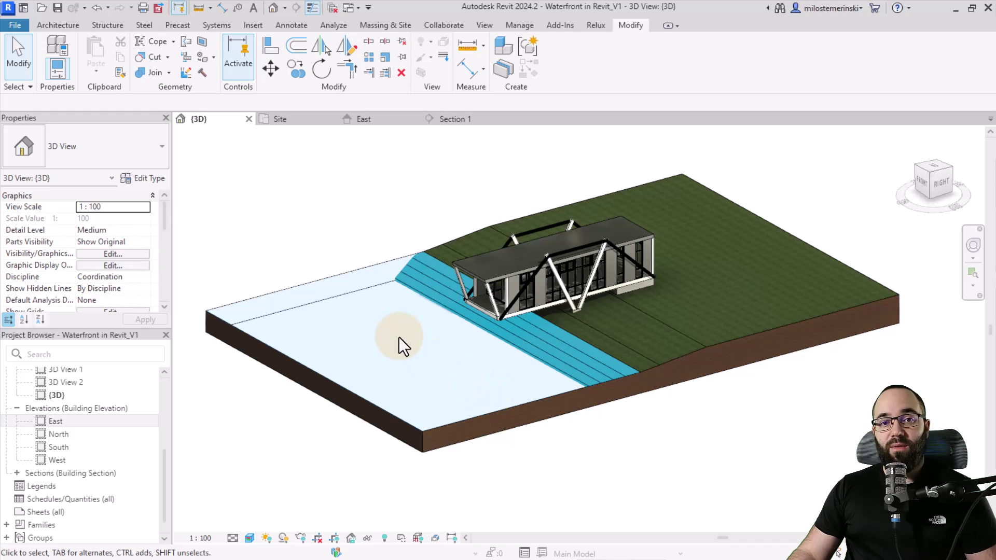
pyautogui.scroll(-5, 133, 260)
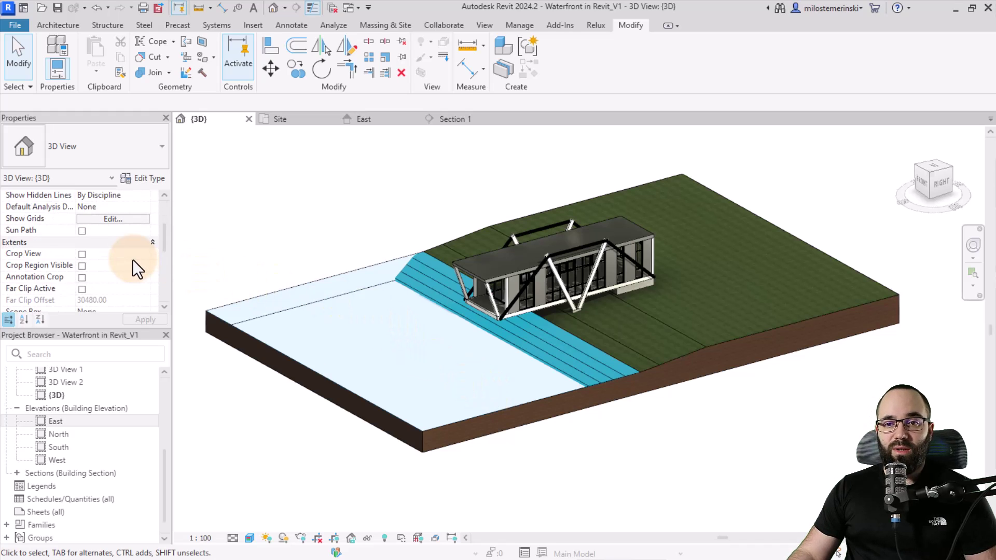
pyautogui.click(82, 265)
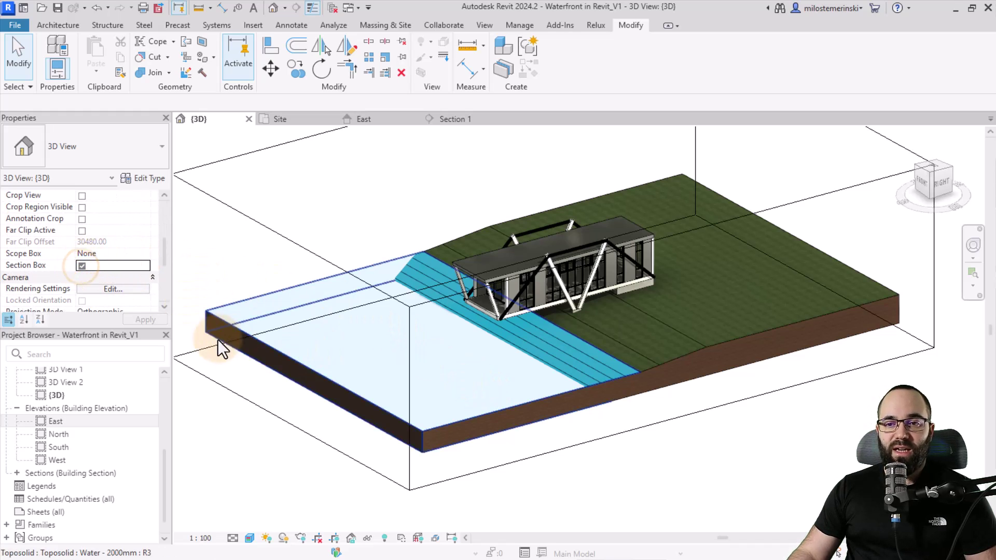
pyautogui.click(531, 457)
pyautogui.moveTo(662, 328); pyautogui.dragTo(642, 304)
pyautogui.moveTo(274, 324); pyautogui.dragTo(327, 311)
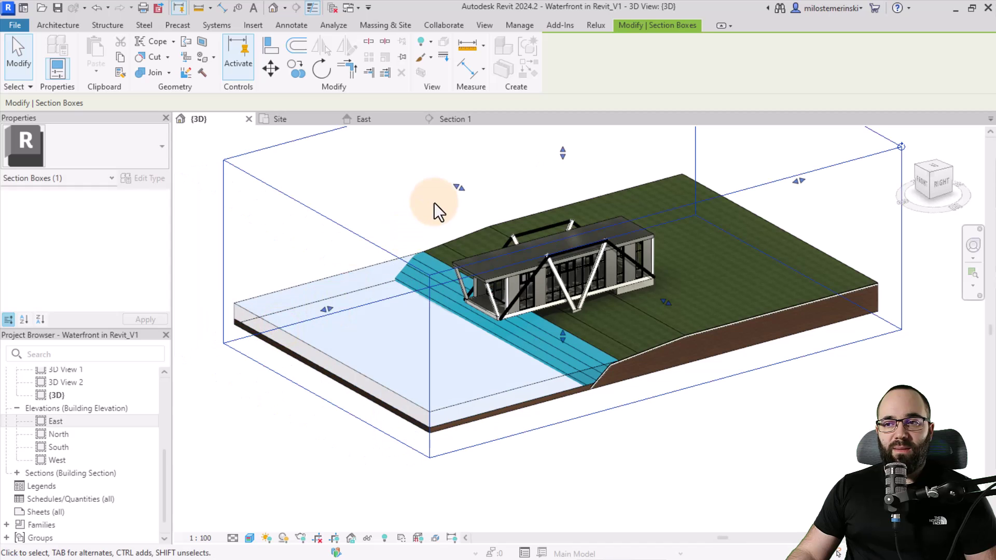
pyautogui.moveTo(458, 188); pyautogui.dragTo(487, 202)
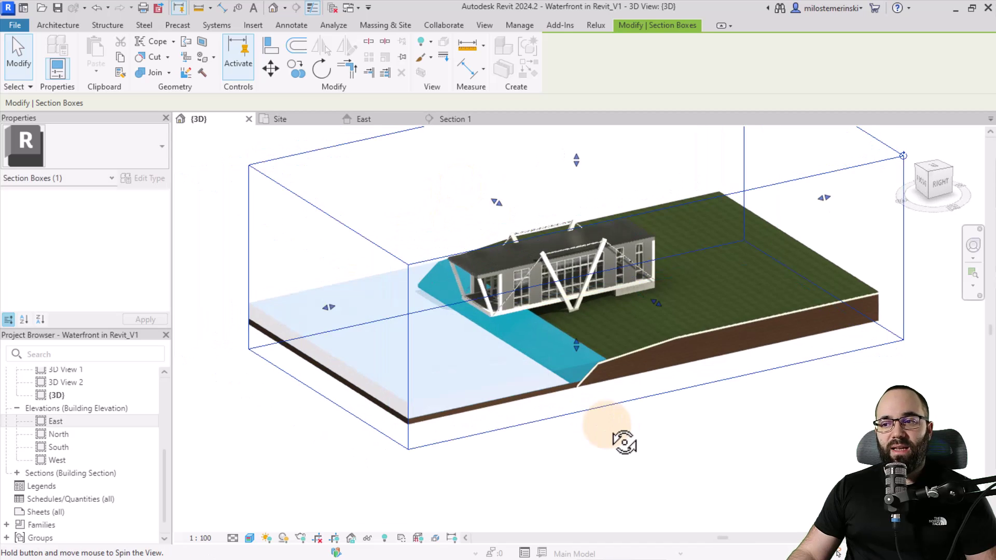
# Hide the section box outline in the 3D view and inspect the cut model
pyautogui.click(403, 184)
pyautogui.keyDown('shift'); pyautogui.moveTo(407, 208); pyautogui.dragTo(376, 241, button='middle'); pyautogui.keyUp('shift')
pyautogui.click(379, 232)
pyautogui.click(421, 45)
pyautogui.click(430, 61)
pyautogui.keyDown('shift'); pyautogui.moveTo(438, 226); pyautogui.dragTo(629, 438, button='middle'); pyautogui.keyUp('shift')
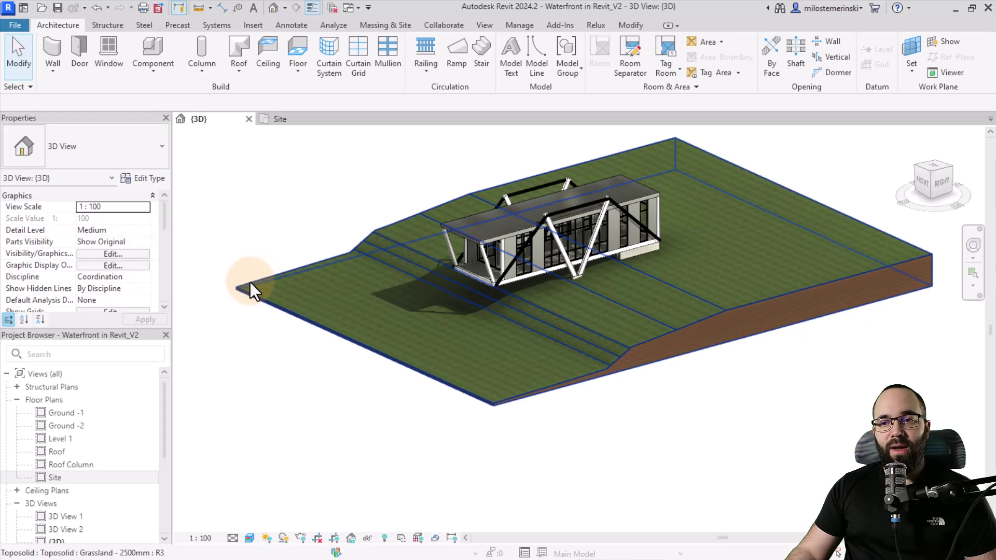
# In the Waterfront in Revit_V2 model, start a new toposolid using the Water - 2000mm type
pyautogui.keyDown('shift'); pyautogui.moveTo(292, 284); pyautogui.dragTo(275, 332, button='middle'); pyautogui.keyUp('shift')
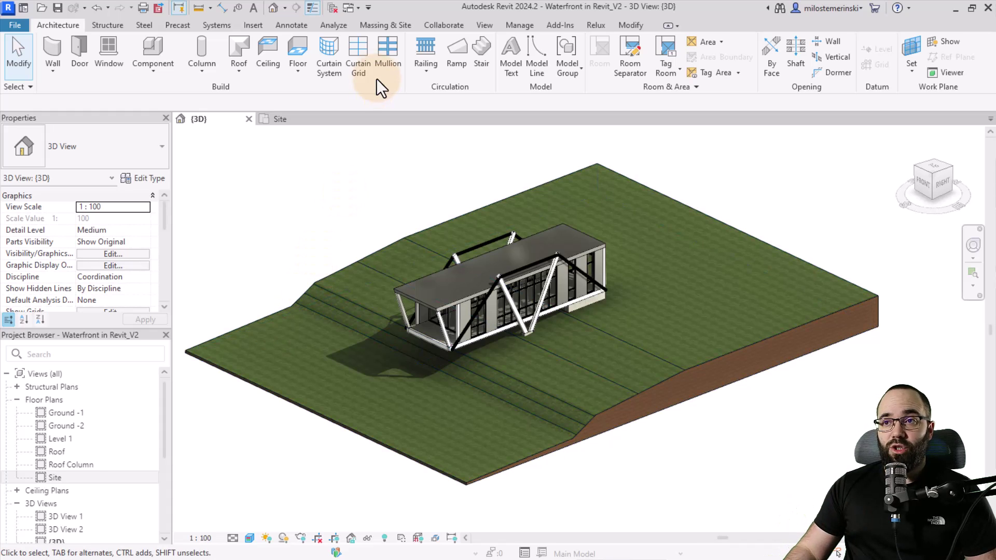
pyautogui.click(378, 26)
pyautogui.click(330, 48)
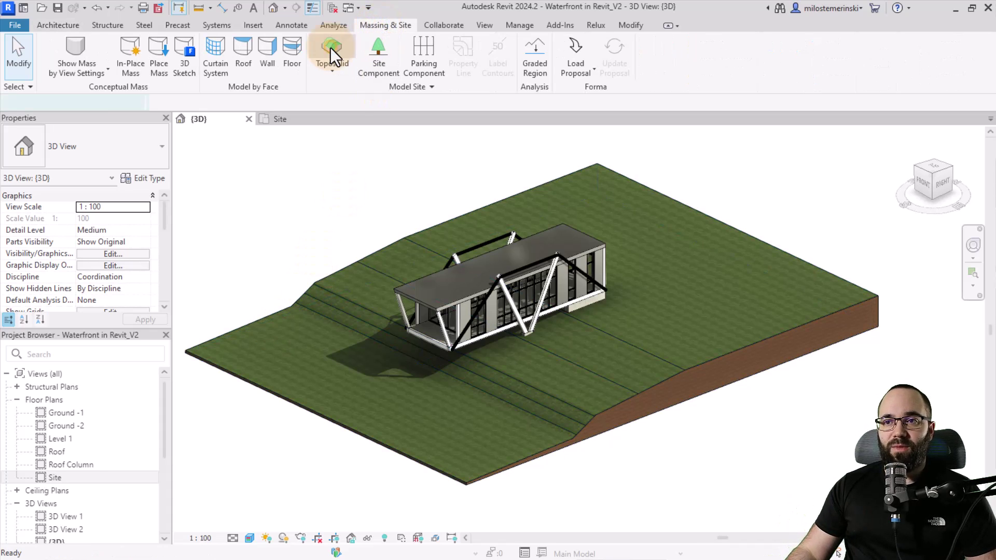
pyautogui.click(126, 153)
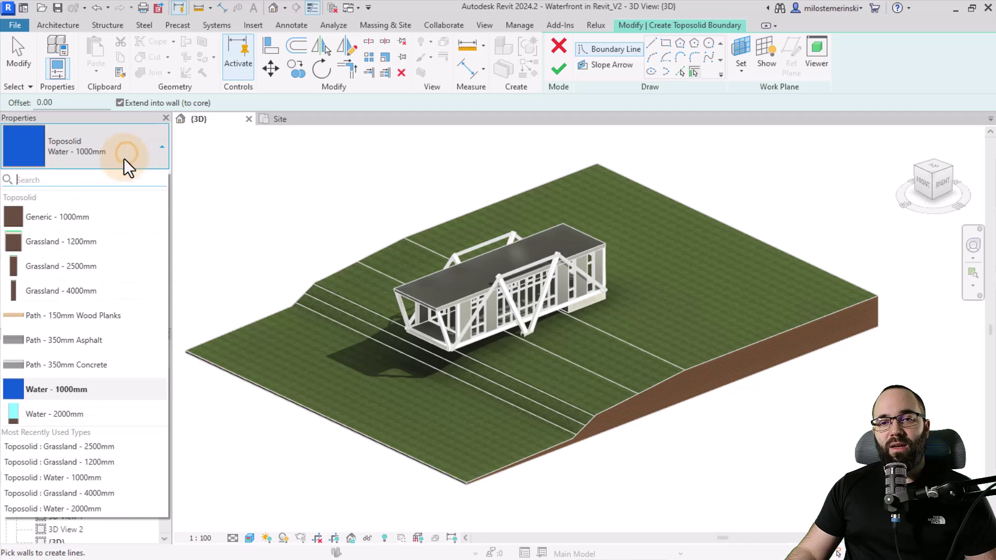
pyautogui.click(54, 419)
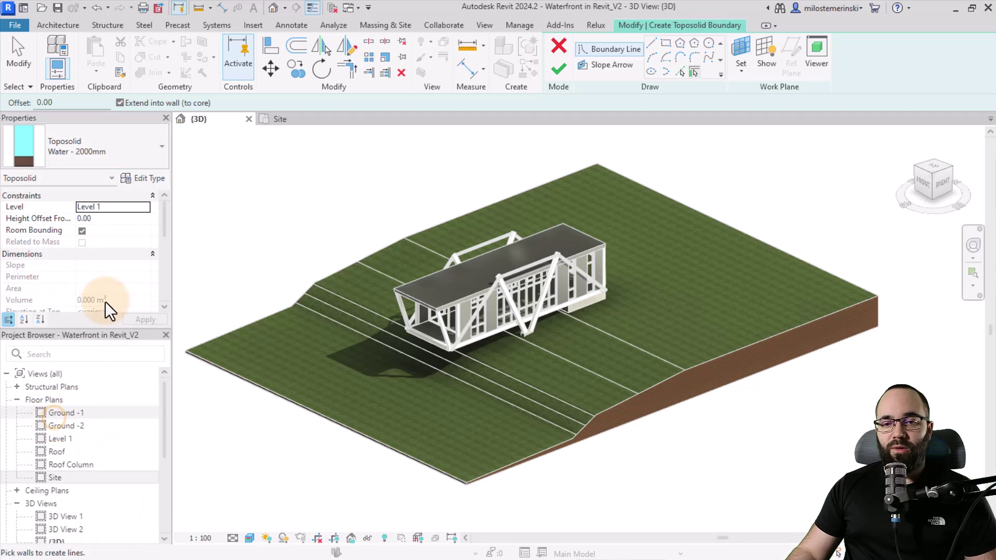
# Delete the Water finish layer from the Water - 2000mm type's structure
pyautogui.click(145, 182)
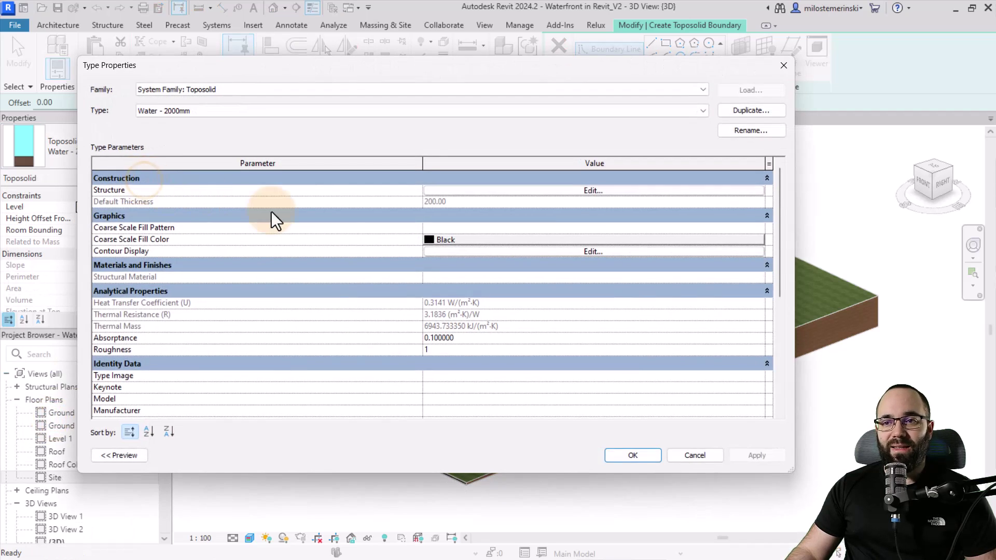
pyautogui.click(452, 192)
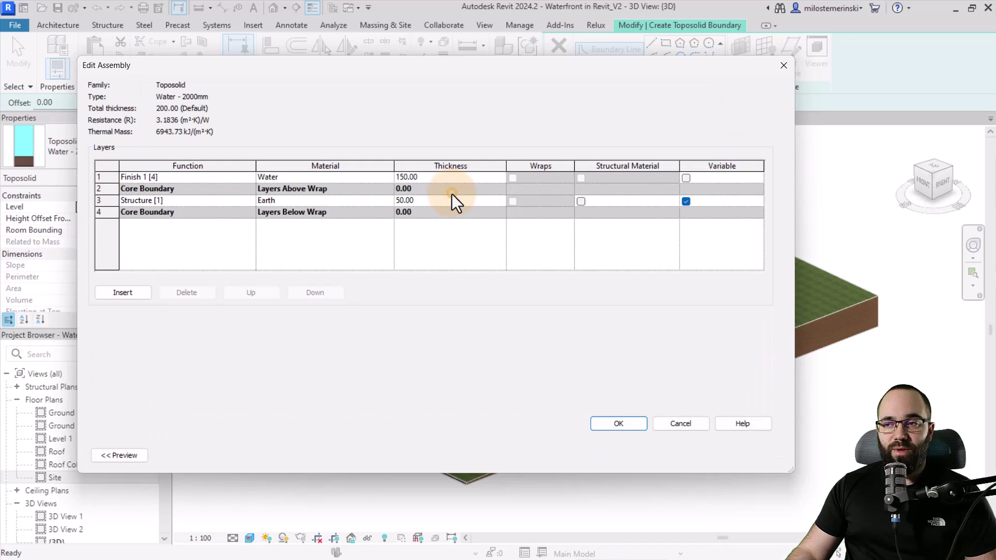
pyautogui.click(100, 177)
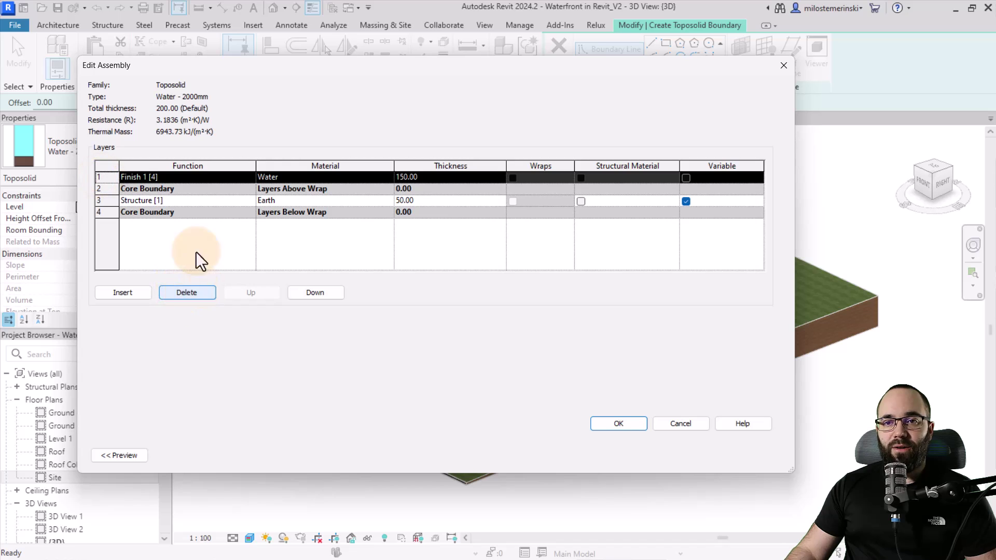
pyautogui.click(204, 292)
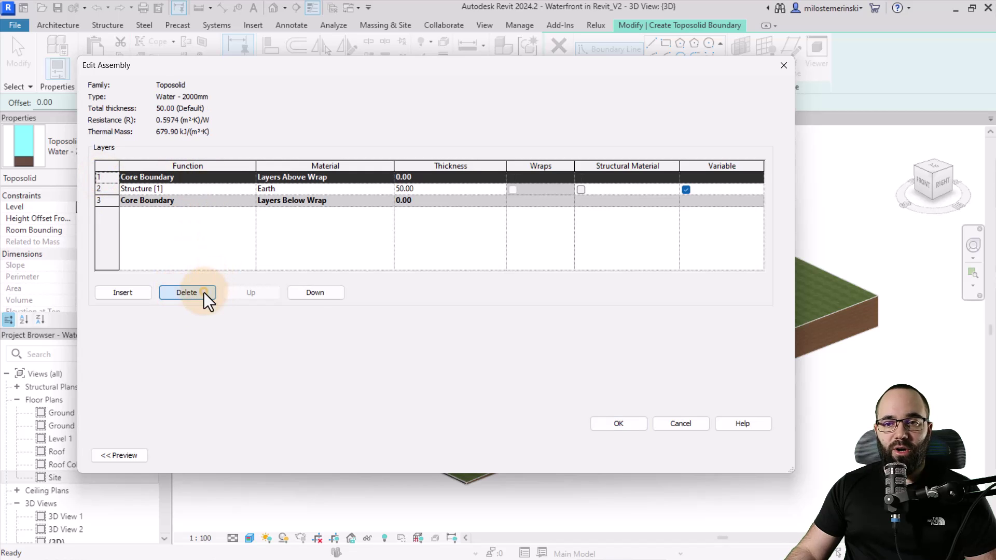
# Set the structure layer of the Water - 2000mm type to the Water material with a thickness of 200, and apply the type changes
pyautogui.click(305, 186)
pyautogui.click(389, 188)
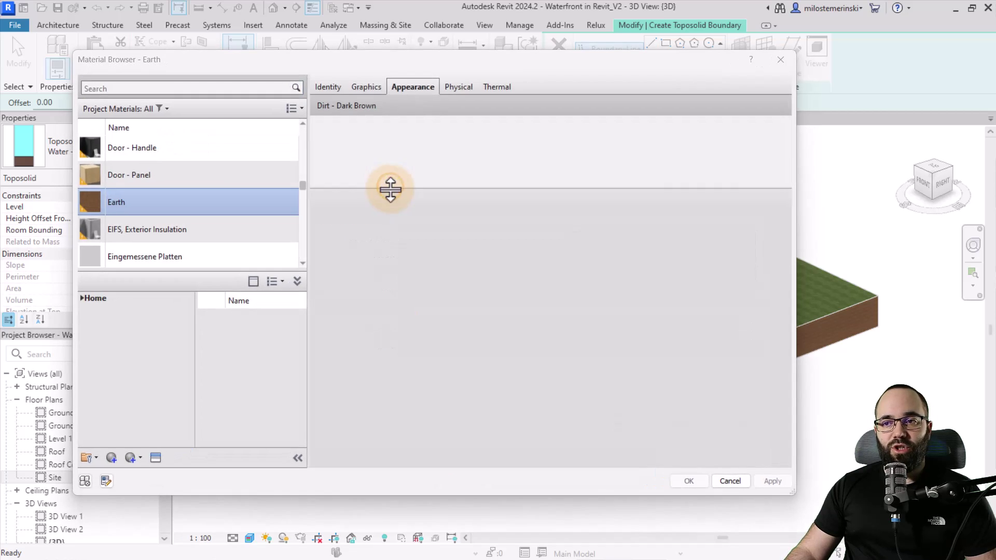
pyautogui.click(116, 88)
pyautogui.write('wat')
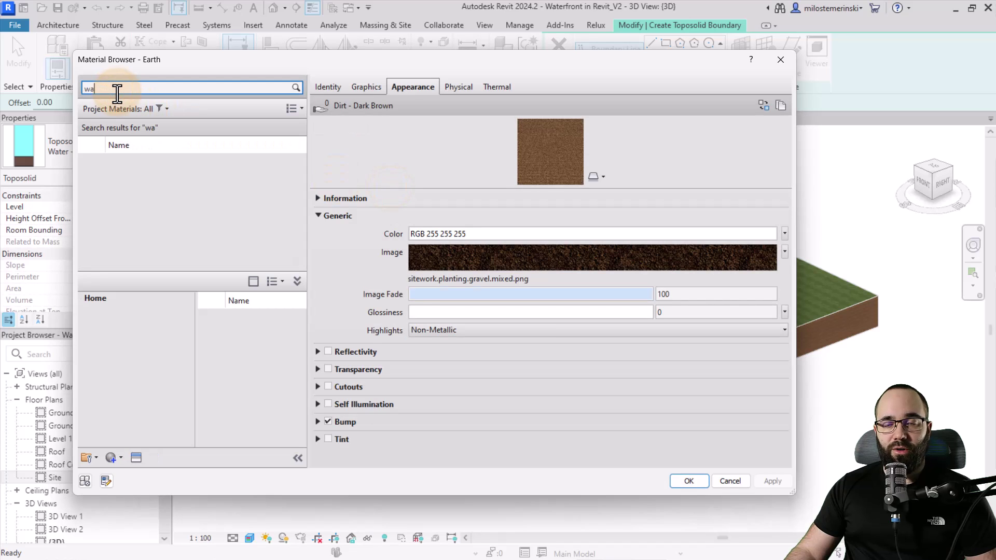
pyautogui.doubleClick(119, 167)
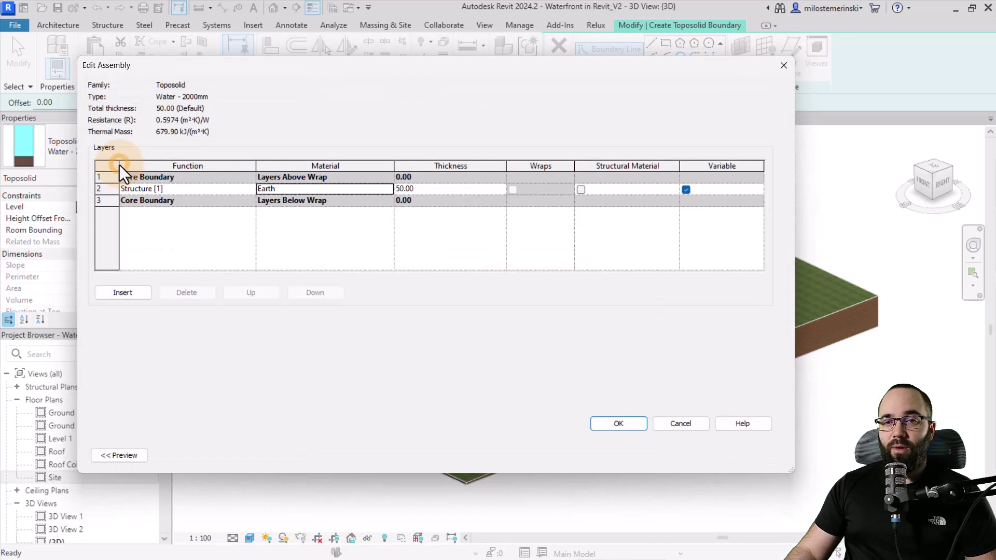
pyautogui.click(426, 188)
pyautogui.write('200')
pyautogui.click(617, 425)
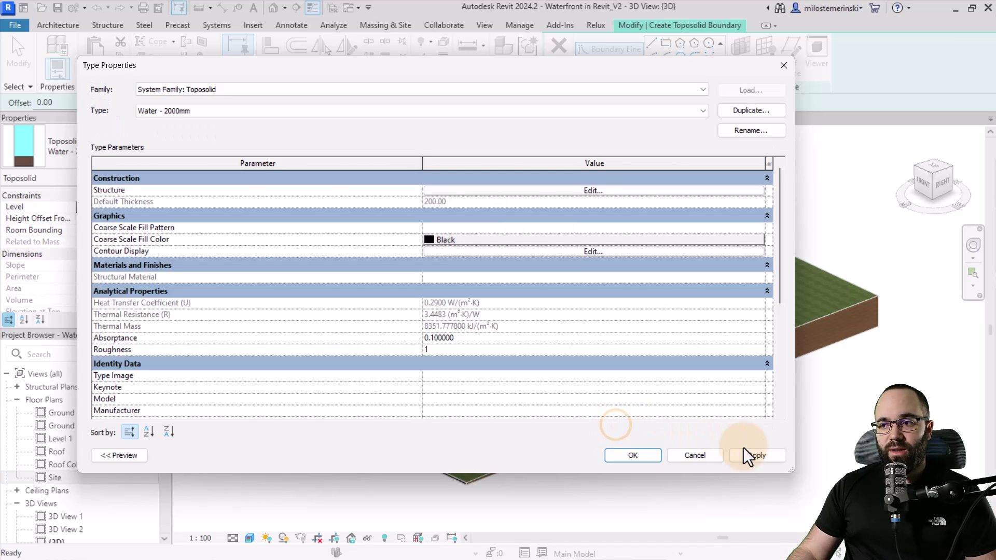
pyautogui.click(751, 456)
pyautogui.click(634, 456)
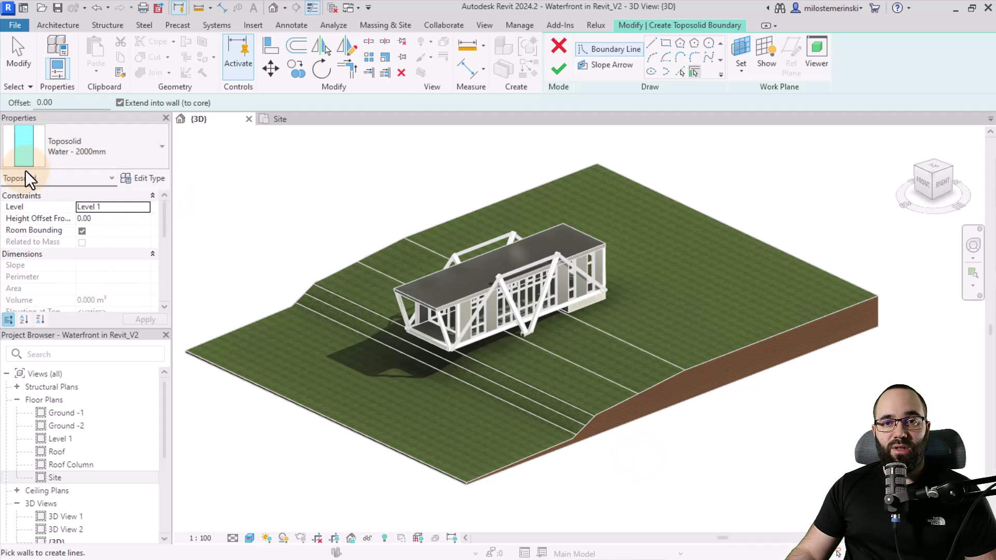
# In the Site plan, sketch a rectangular water boundary across the terrain's full width, from its lower-left corner up past the shore contours
pyautogui.click(290, 122)
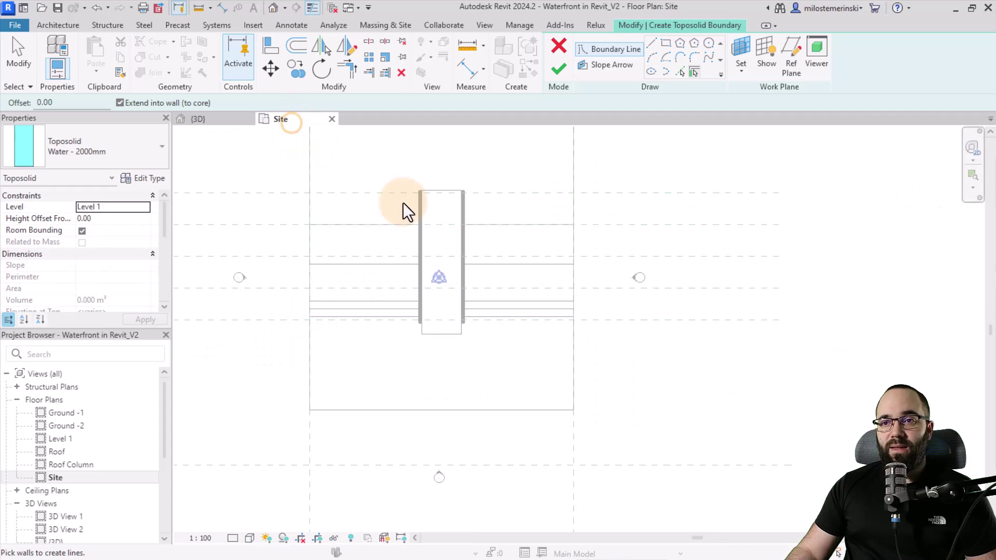
pyautogui.click(666, 45)
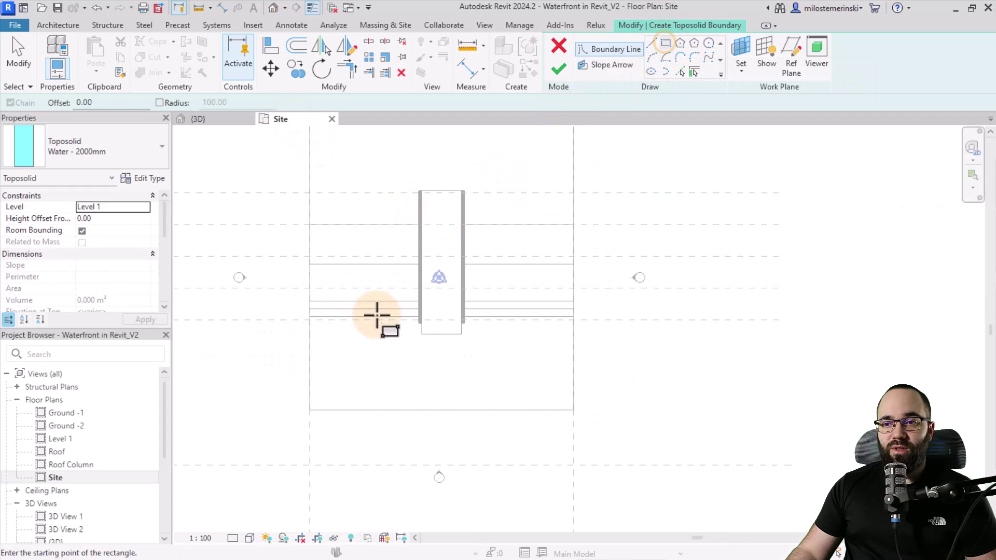
pyautogui.click(310, 409)
pyautogui.click(572, 207)
# Finish the water toposolid in the 3D view without attaching the walls, and dismiss the overlap warning
pyautogui.click(197, 119)
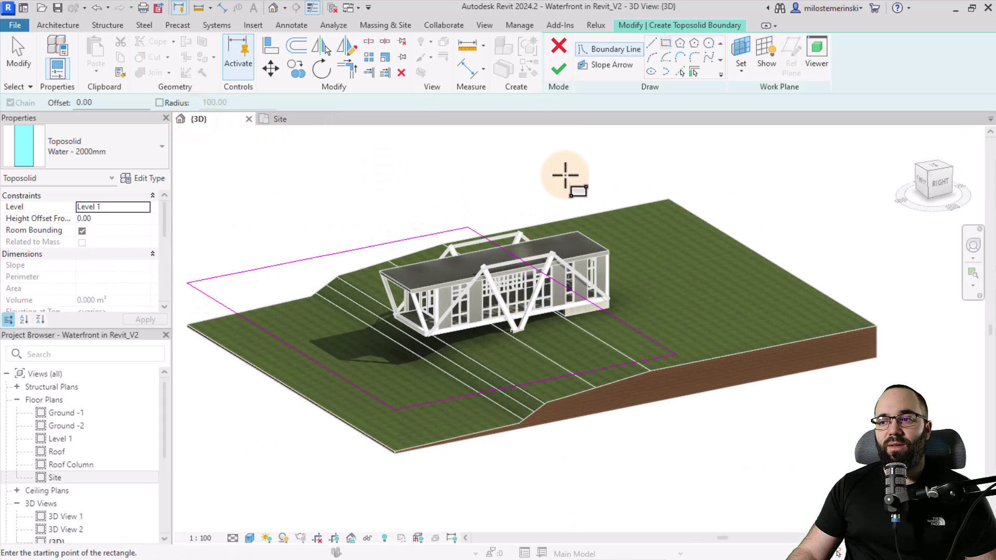
pyautogui.click(558, 72)
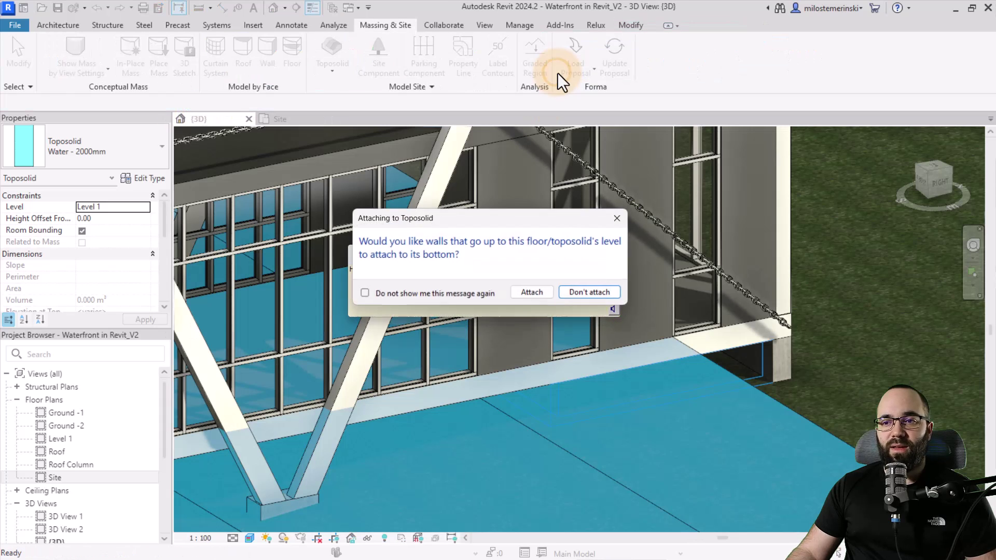
pyautogui.click(578, 298)
pyautogui.click(613, 257)
pyautogui.keyDown('shift'); pyautogui.moveTo(316, 247); pyautogui.dragTo(256, 272, button='middle'); pyautogui.keyUp('shift')
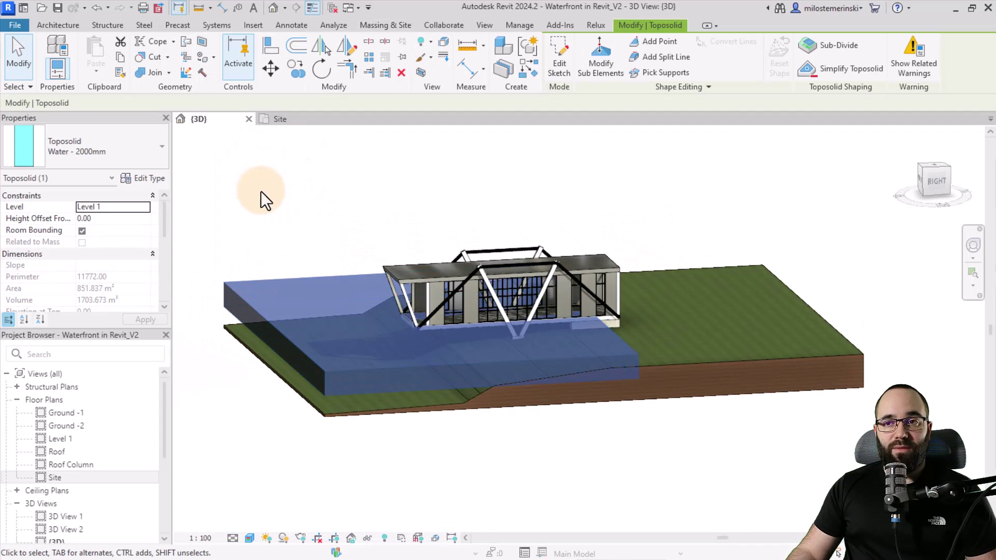
# In the East elevation, move the water toposolid straight down until its underside meets the bottom of the terrain
pyautogui.scroll(-4, 87, 414)
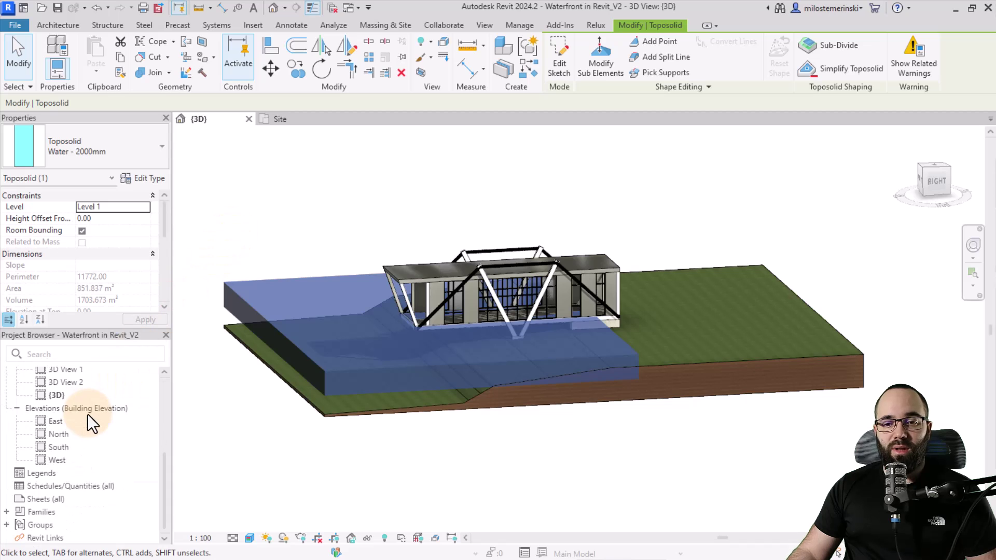
pyautogui.doubleClick(54, 422)
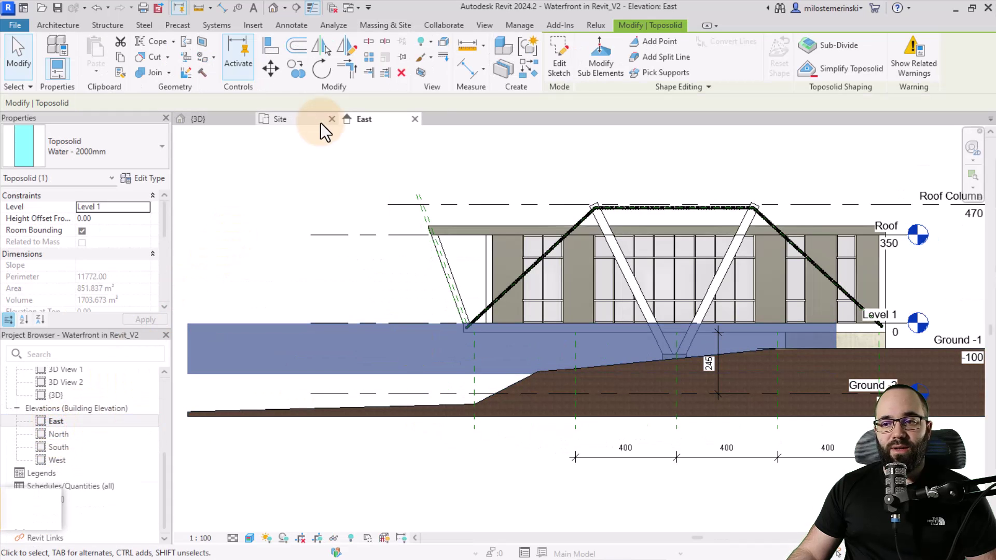
pyautogui.click(270, 68)
pyautogui.click(475, 376)
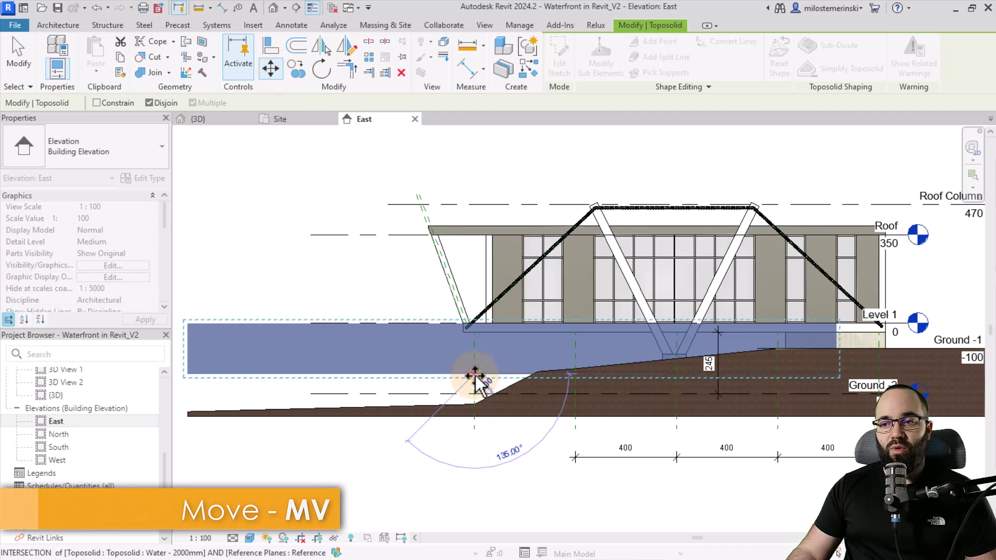
pyautogui.click(473, 422)
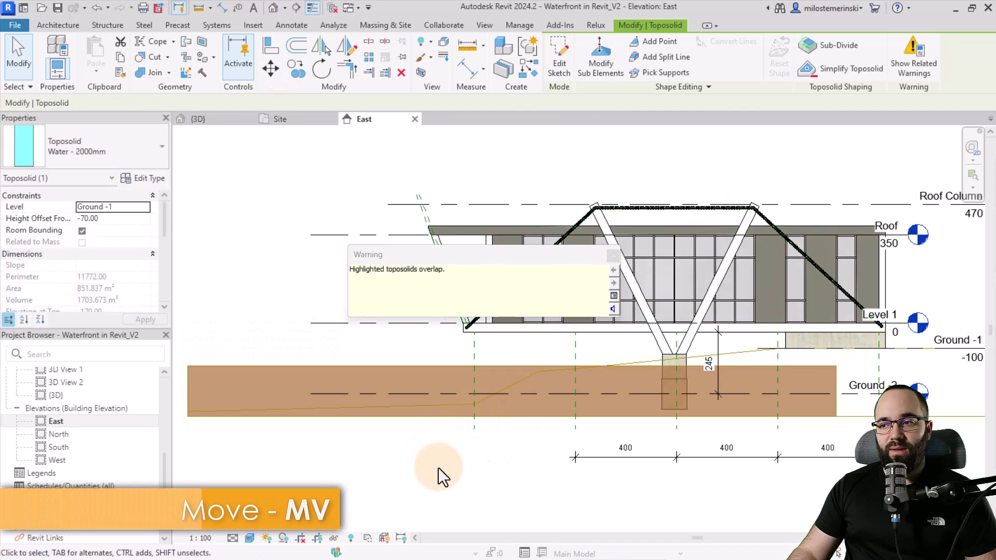
pyautogui.click(613, 255)
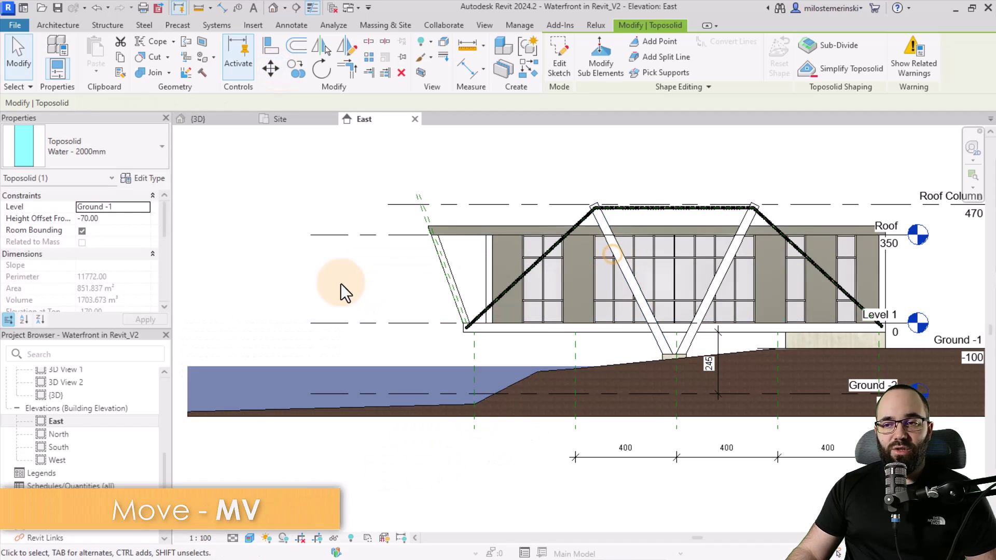
# In the 3D view, join the terrain with the water toposolid, picking the terrain first
pyautogui.click(208, 123)
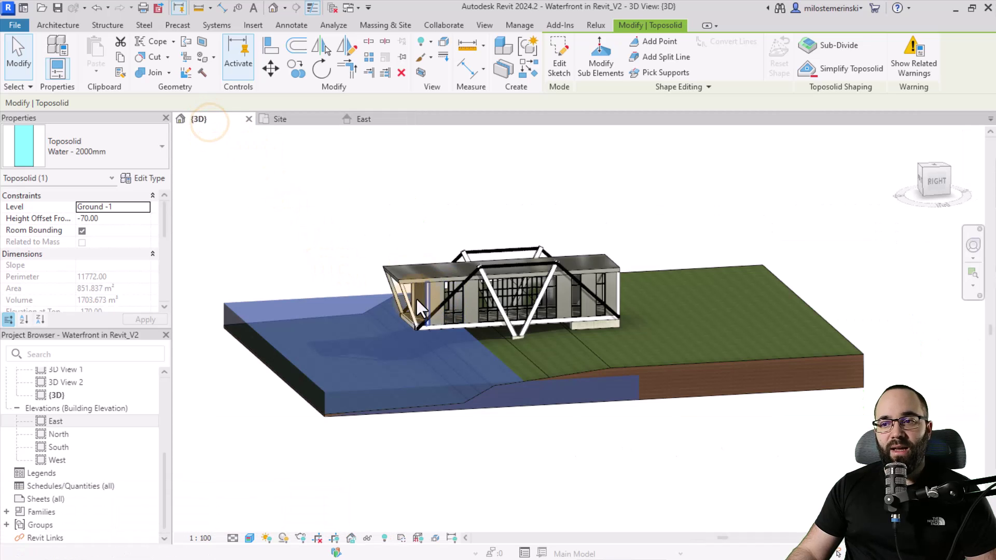
pyautogui.keyDown('shift'); pyautogui.moveTo(370, 309); pyautogui.dragTo(322, 258, button='middle'); pyautogui.keyUp('shift')
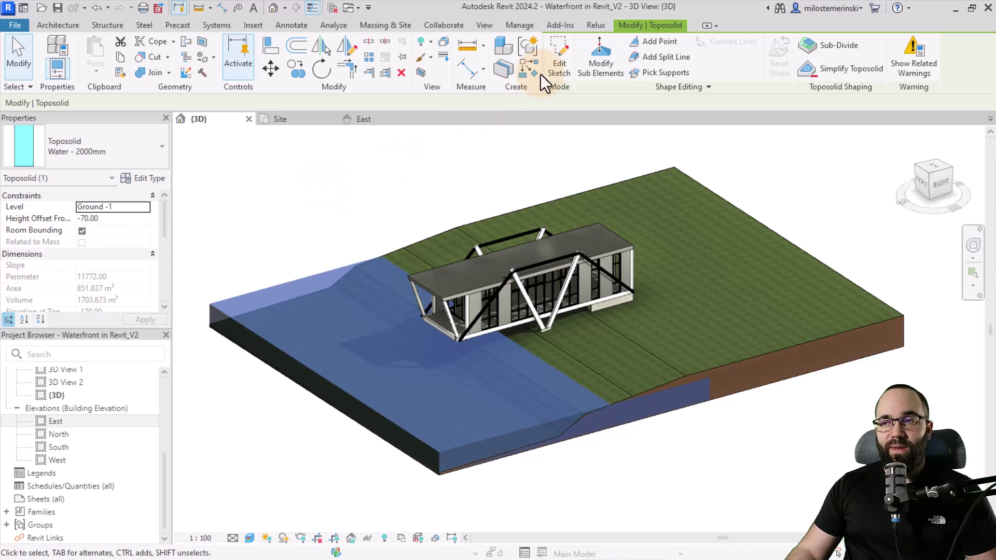
pyautogui.click(487, 173)
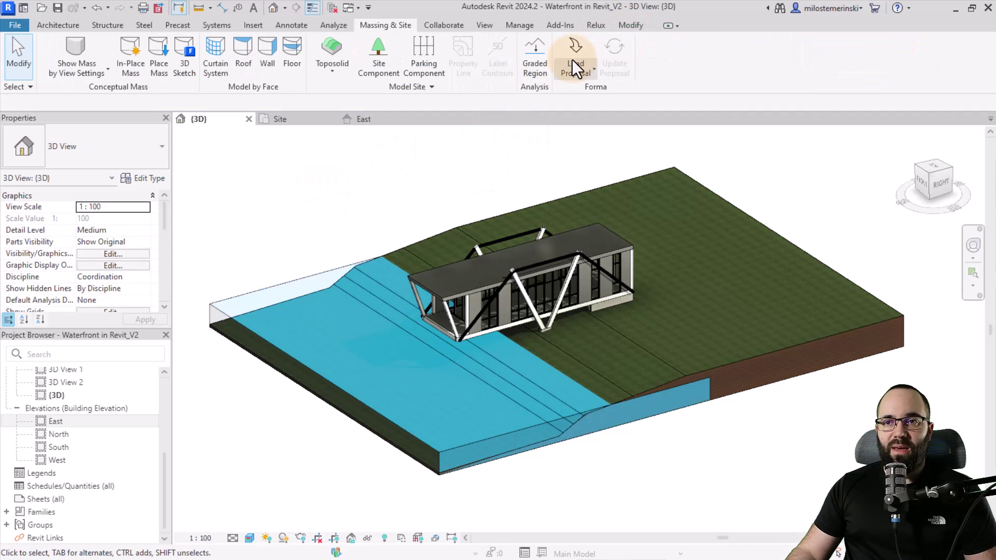
pyautogui.click(627, 27)
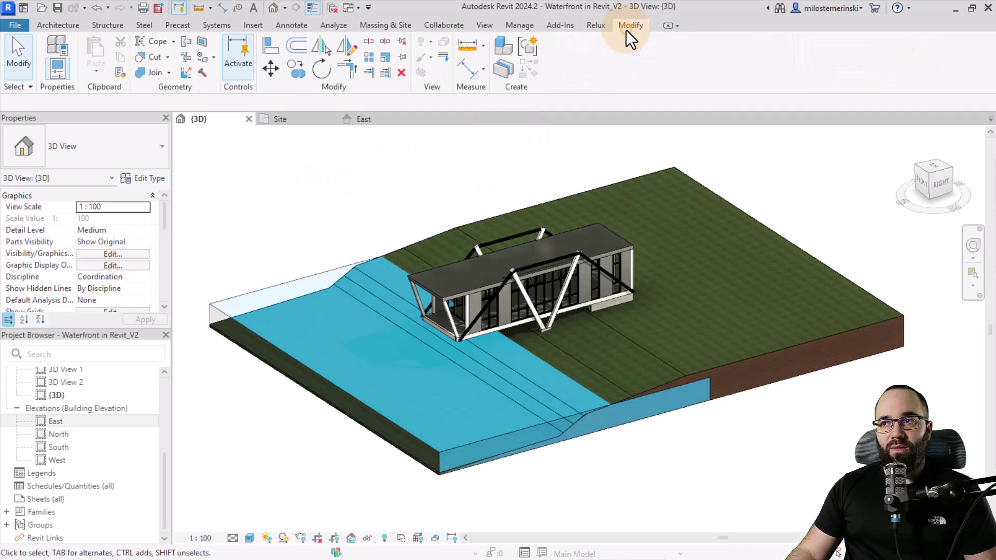
pyautogui.click(170, 86)
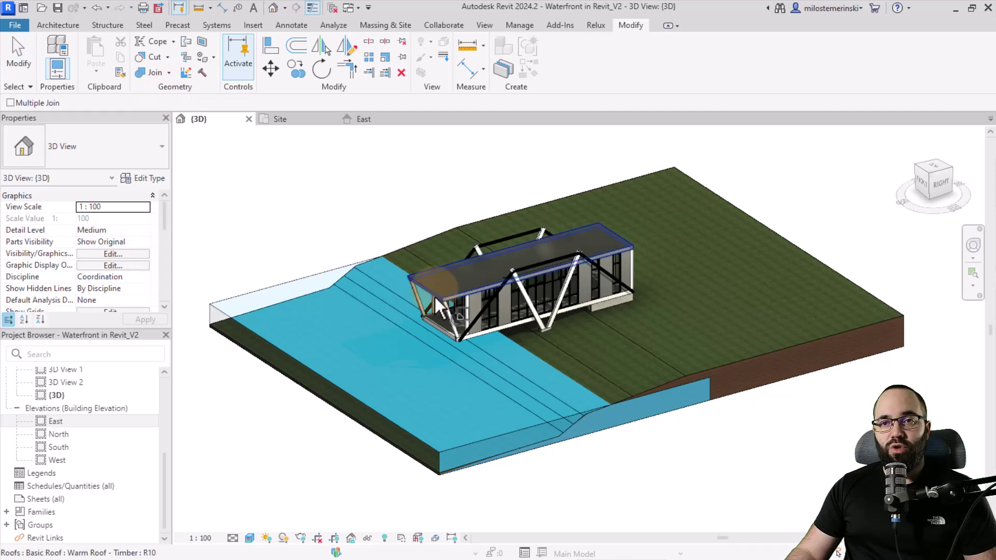
pyautogui.click(729, 367)
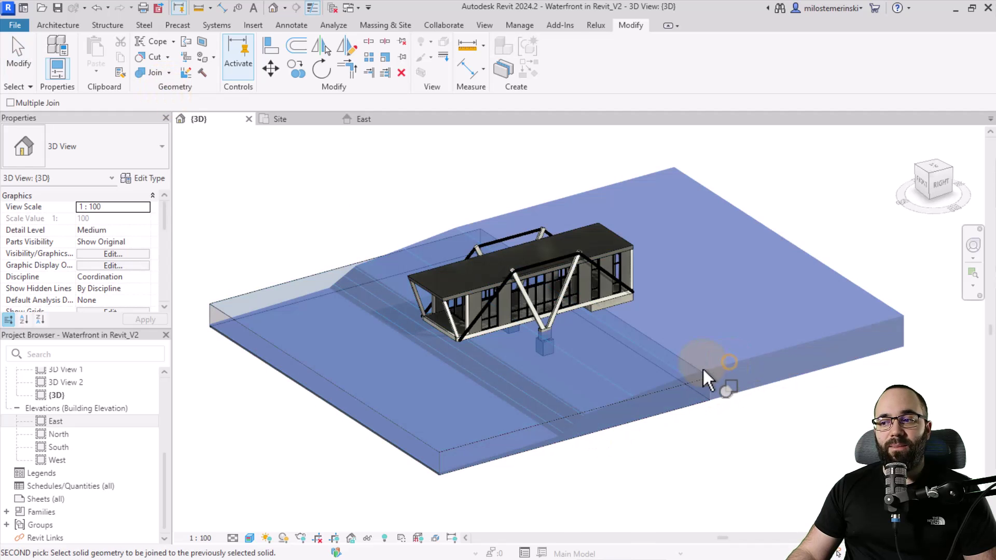
pyautogui.click(456, 451)
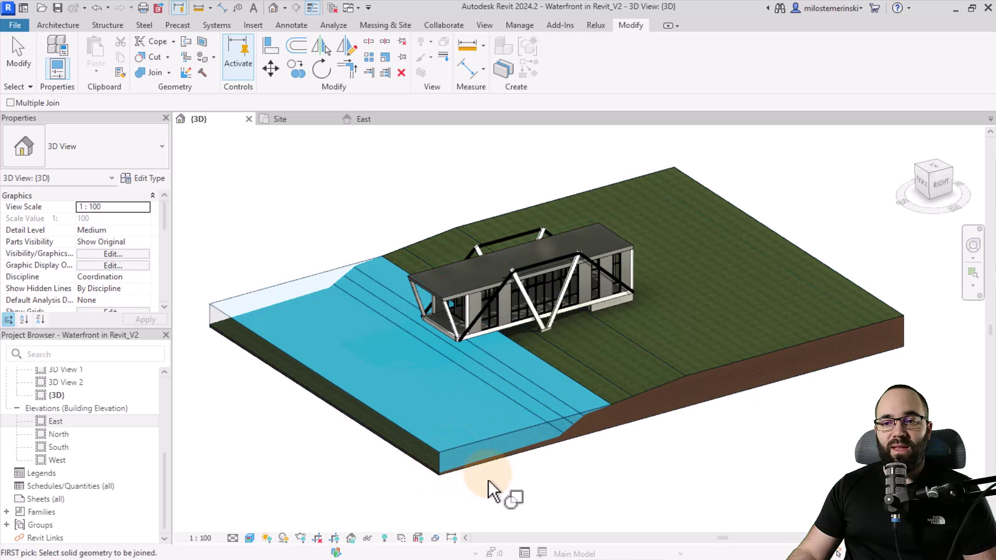
pyautogui.press('Escape')
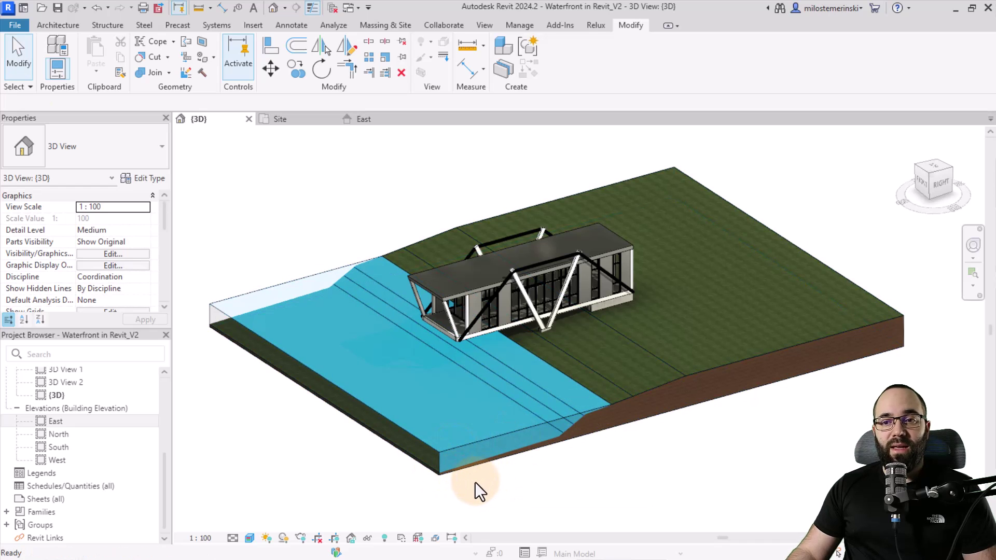
pyautogui.moveTo(586, 459)
pyautogui.keyDown('shift'); pyautogui.mouseDown(button='middle')
pyautogui.moveTo(589, 480)
pyautogui.moveTo(552, 396)
pyautogui.moveTo(516, 378)
pyautogui.moveTo(589, 474)
pyautogui.moveTo(499, 447)
pyautogui.moveTo(558, 501)
pyautogui.moveTo(538, 415)
pyautogui.moveTo(574, 381)
pyautogui.moveTo(558, 415)
pyautogui.moveTo(567, 507)
pyautogui.moveTo(833, 427)
pyautogui.moveTo(827, 421)
pyautogui.moveTo(676, 471)
pyautogui.moveTo(524, 494)
pyautogui.moveTo(559, 503)
pyautogui.moveTo(548, 480)
pyautogui.moveTo(575, 467)
pyautogui.moveTo(580, 449)
pyautogui.moveTo(597, 473)
pyautogui.mouseUp(button='middle'); pyautogui.keyUp('shift')
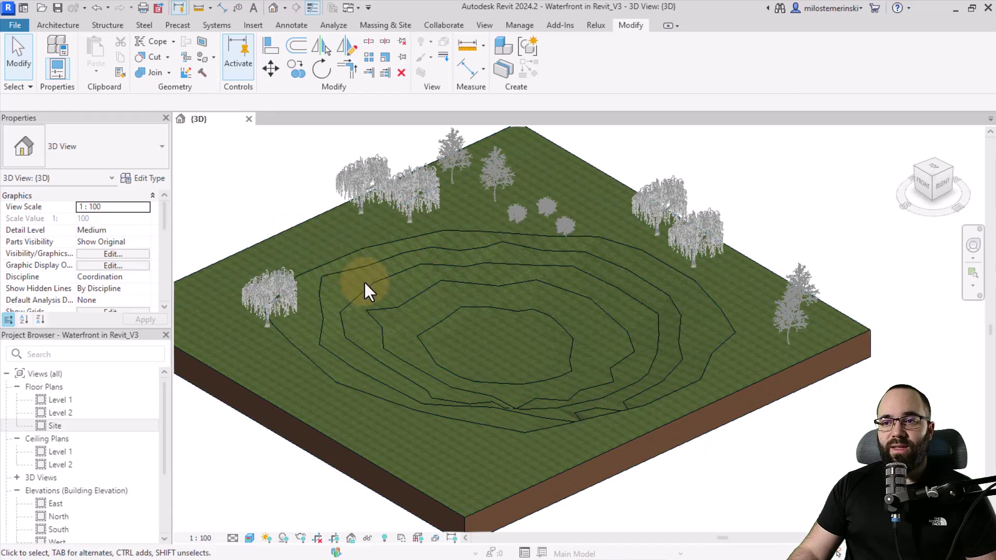
# In the Waterfront in Revit_V3 model, start a new toposolid using the Water - 2000mm type
pyautogui.keyDown('shift'); pyautogui.moveTo(524, 378); pyautogui.dragTo(490, 325, button='middle'); pyautogui.keyUp('shift')
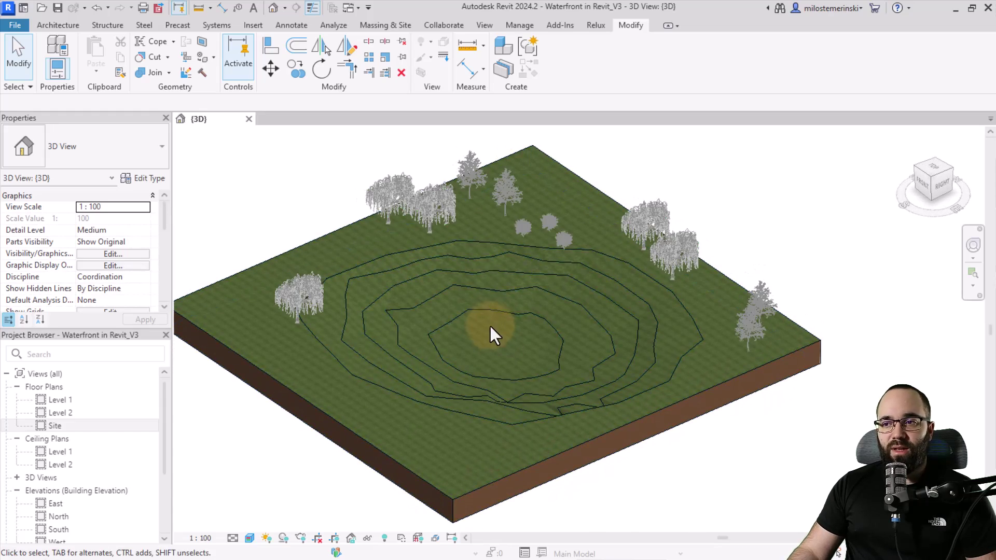
pyautogui.click(392, 30)
pyautogui.click(335, 49)
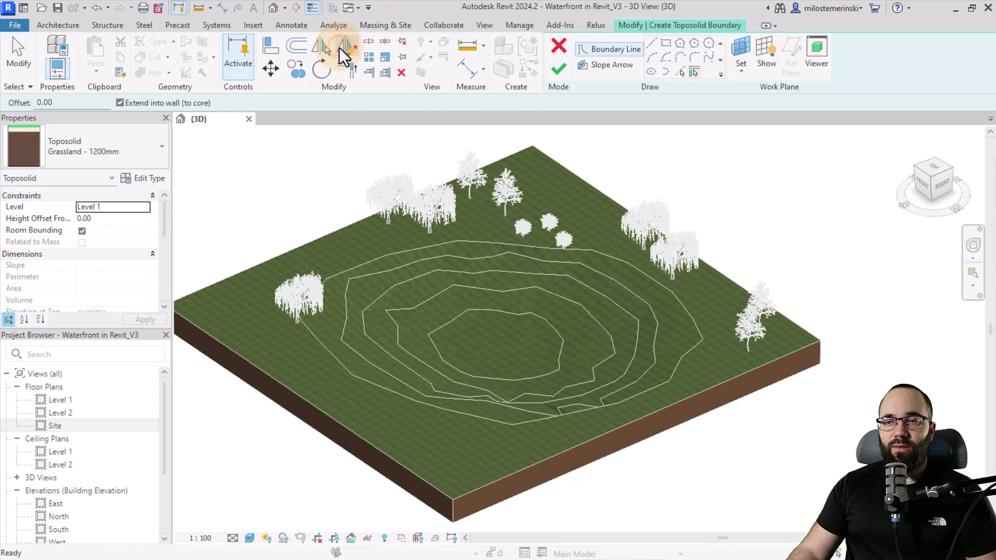
pyautogui.click(114, 152)
pyautogui.click(49, 364)
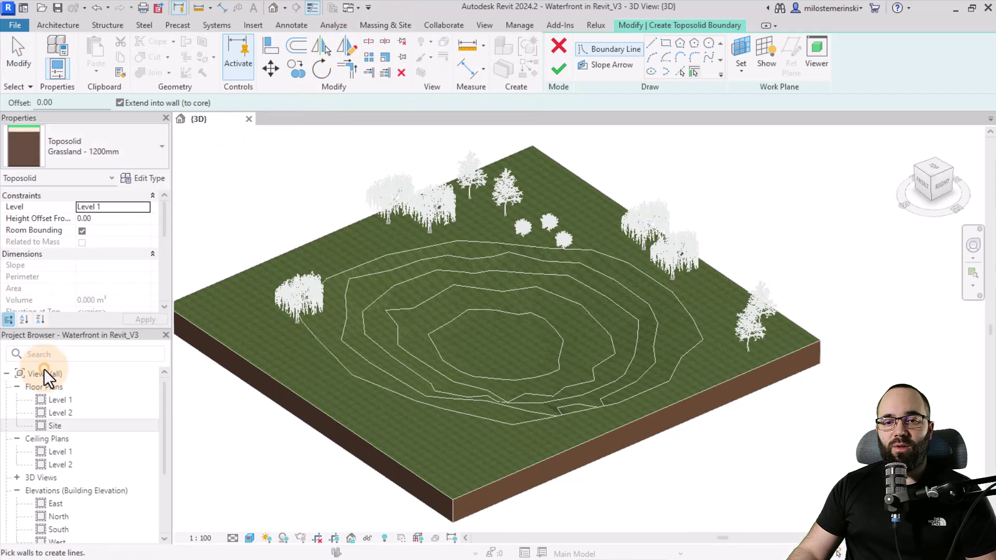
# Delete the Water finish layer from the structure of the V3 model's Water - 2000mm type
pyautogui.click(154, 180)
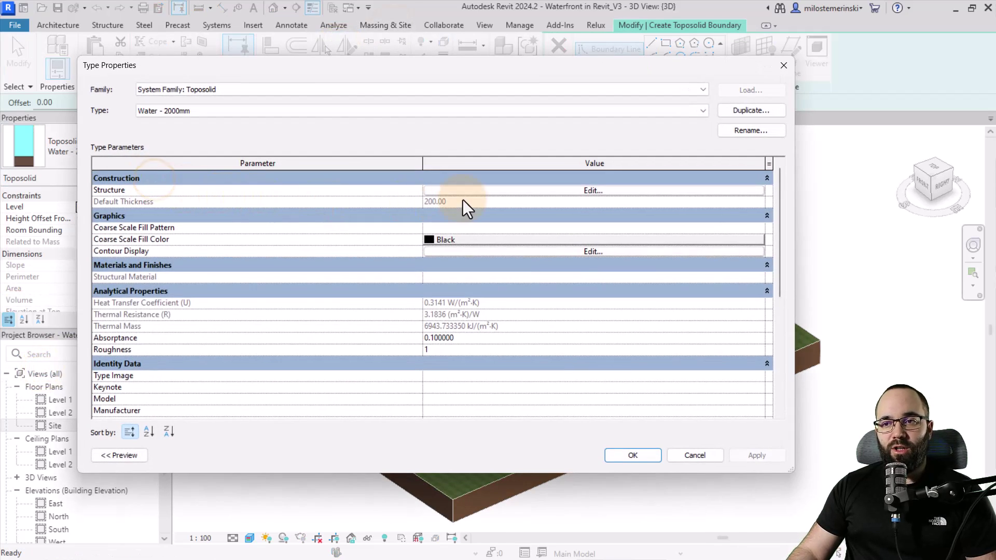
pyautogui.click(450, 192)
pyautogui.click(221, 179)
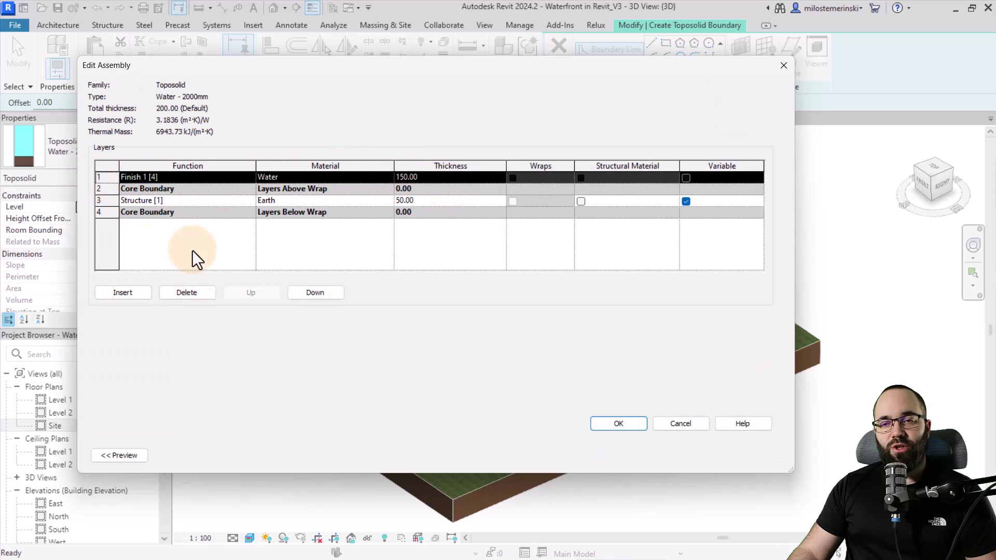
pyautogui.click(187, 293)
# Assign the Water material and a thickness of 200 to the V3 water type's remaining structure layer, and apply the type changes
pyautogui.click(290, 189)
pyautogui.click(391, 189)
pyautogui.click(67, 90)
pyautogui.write('water')
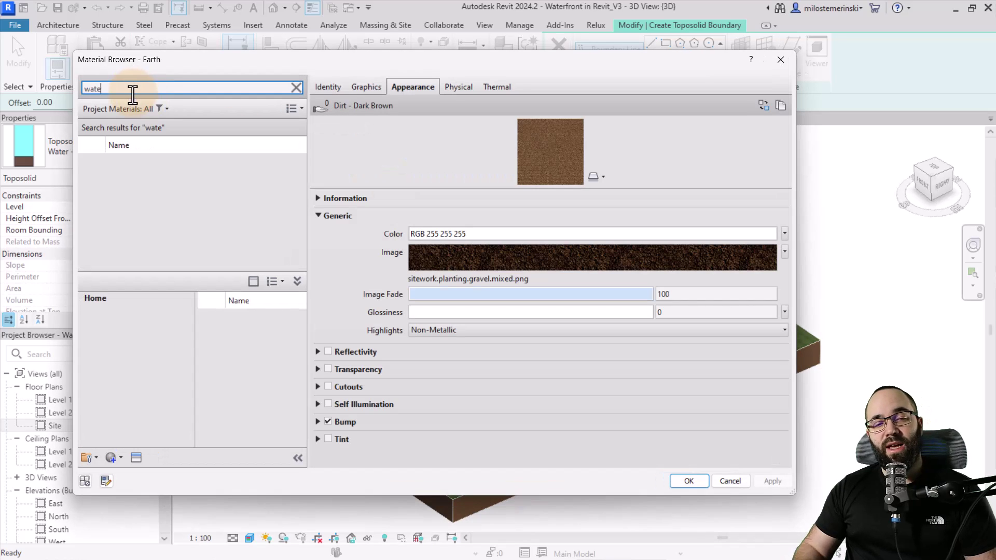
pyautogui.doubleClick(144, 163)
pyautogui.click(429, 189)
pyautogui.write('200')
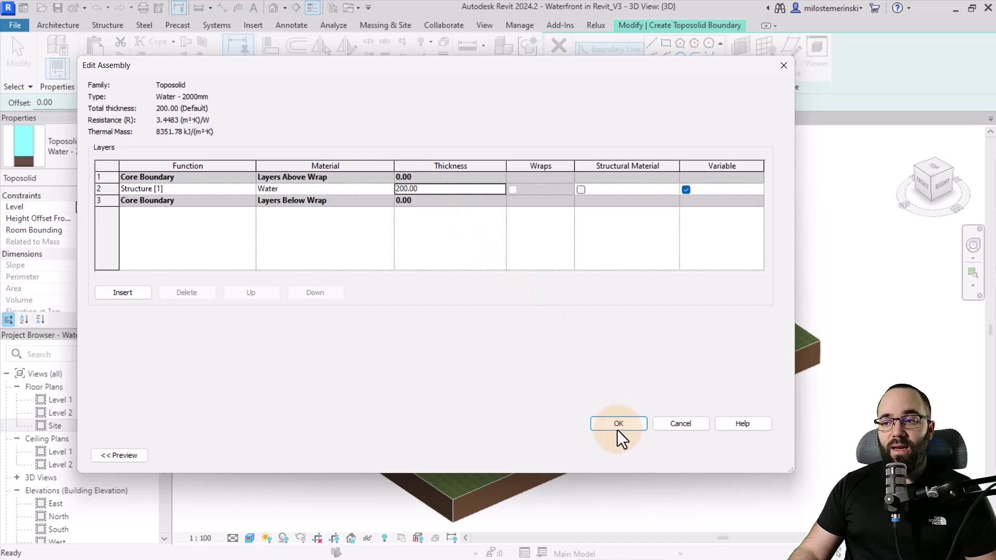
pyautogui.click(619, 423)
pyautogui.click(740, 457)
pyautogui.click(639, 459)
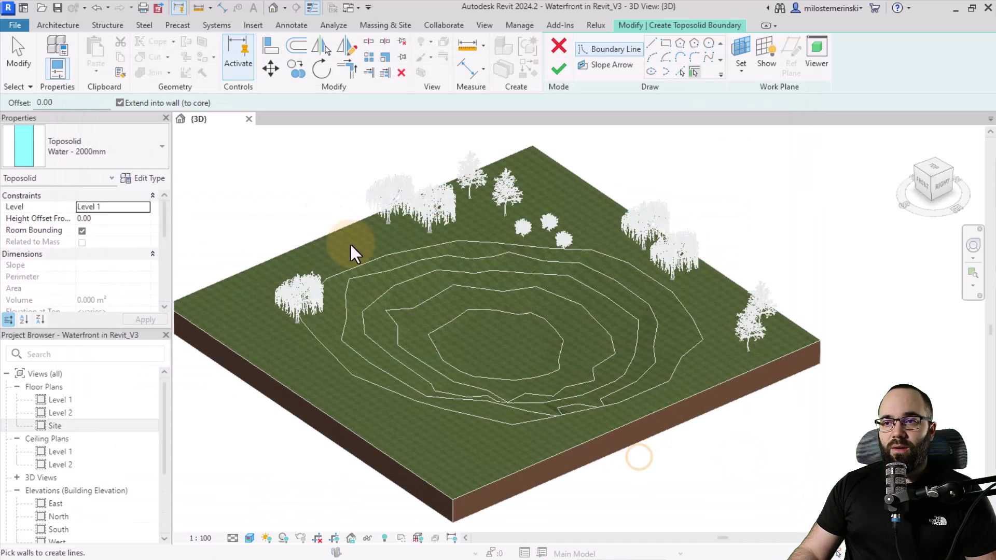
# In the Site plan, sketch a rectangular boundary of about 3921 by 3921 enclosing the pond contours
pyautogui.click(52, 426)
pyautogui.moveTo(567, 313); pyautogui.dragTo(462, 299, button='middle')
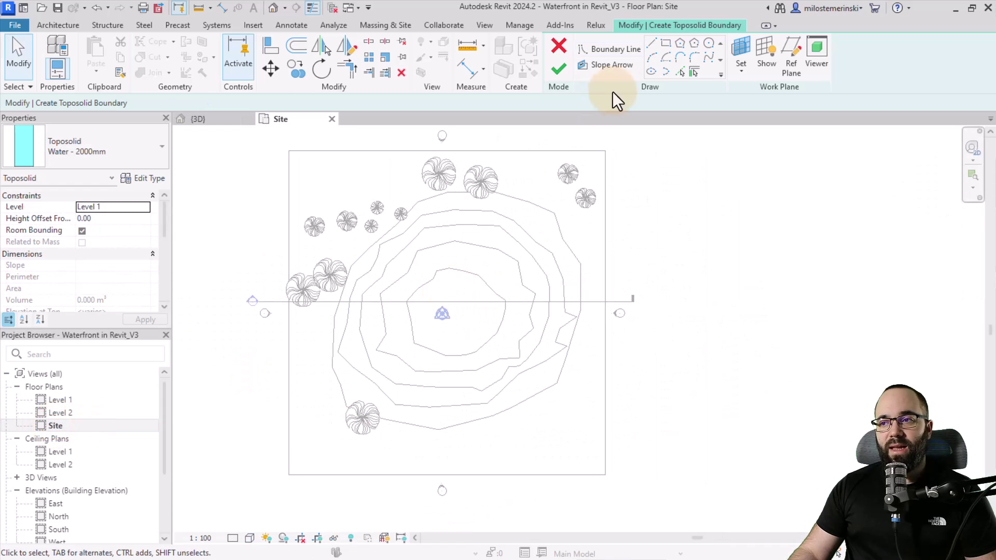
pyautogui.click(665, 45)
pyautogui.click(312, 169)
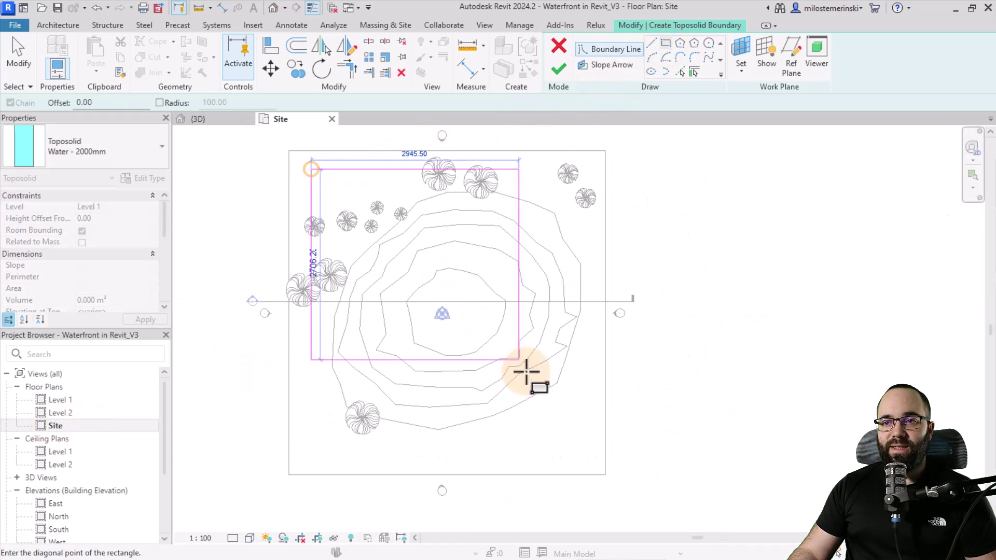
pyautogui.click(592, 442)
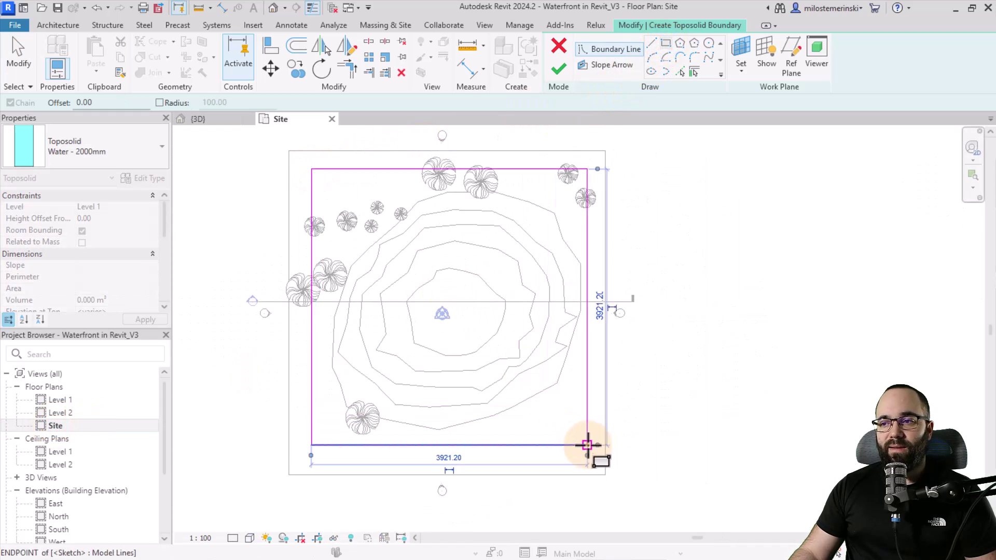
# Finish the pond's water toposolid boundary, dismiss the overlap warning and bring up the 3D view with the water still selected
pyautogui.click(558, 72)
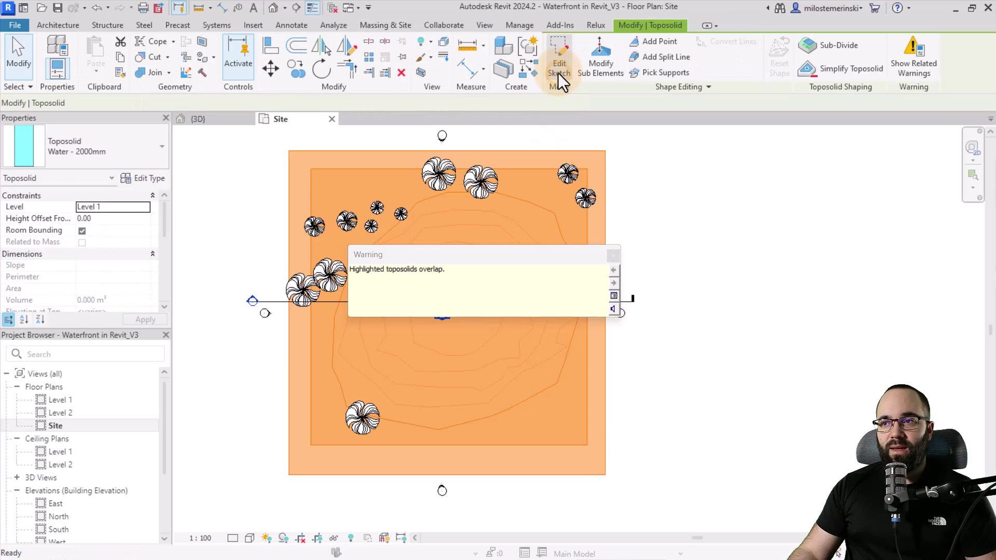
pyautogui.click(613, 256)
pyautogui.click(213, 119)
pyautogui.keyDown('shift'); pyautogui.moveTo(513, 353); pyautogui.dragTo(518, 322, button='middle'); pyautogui.keyUp('shift')
# Set the water toposolid's height offset from Level 1 to -50
pyautogui.click(111, 220)
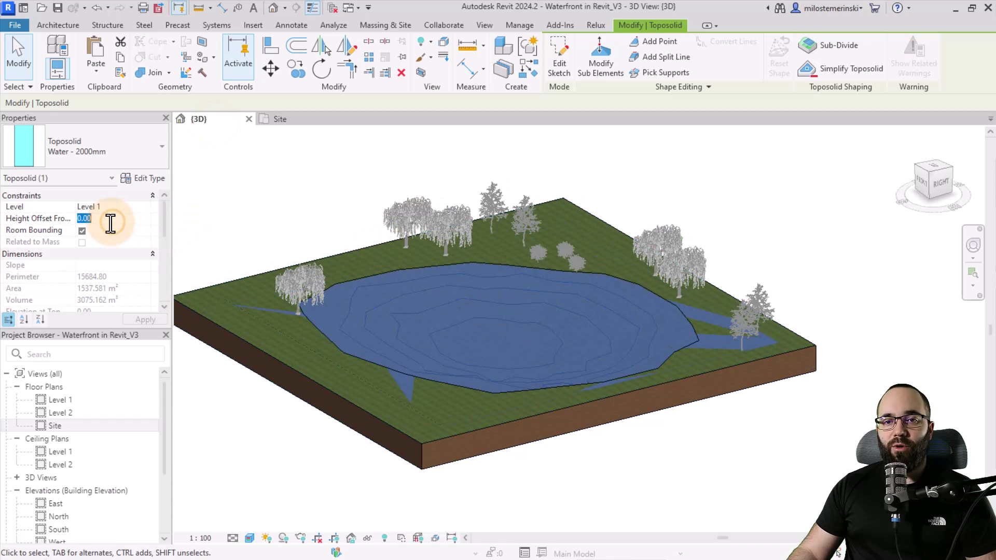
pyautogui.write('-50')
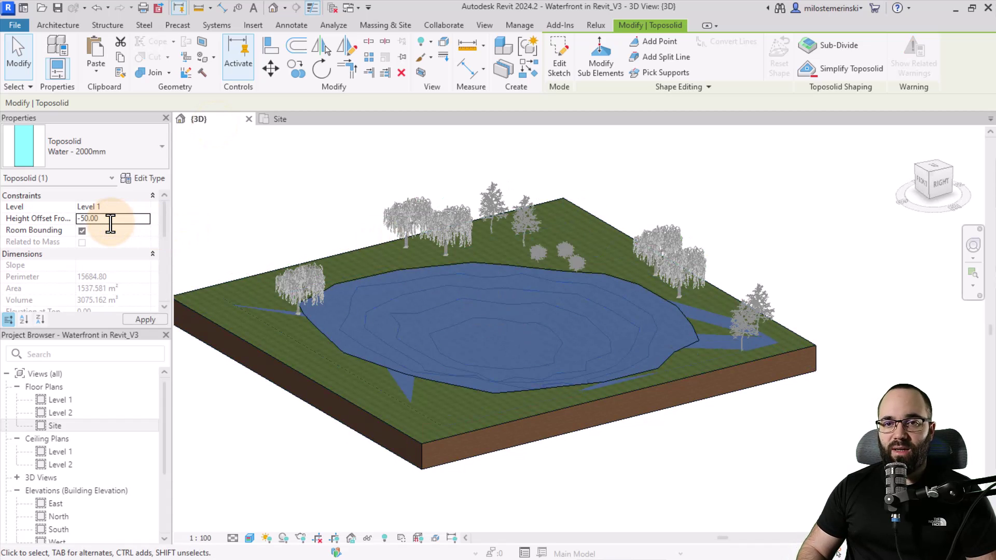
pyautogui.keyDown('shift'); pyautogui.moveTo(316, 223); pyautogui.dragTo(338, 220, button='middle'); pyautogui.keyUp('shift')
# Set the water toposolid's height offset from Level 1 to -30 and deselect it
pyautogui.click(126, 221)
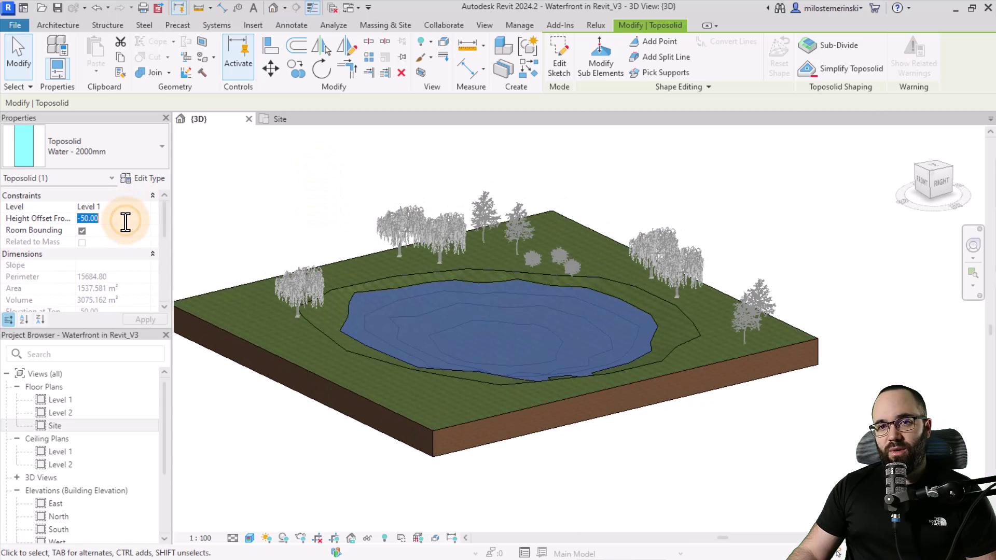
pyautogui.write('-30')
pyautogui.press('Return')
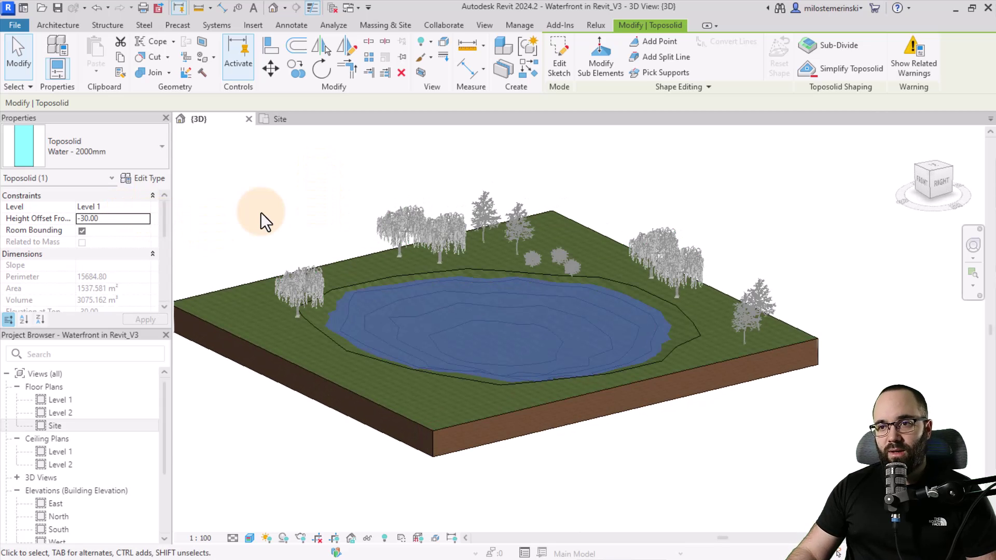
pyautogui.click(260, 213)
pyautogui.keyDown('shift'); pyautogui.moveTo(340, 238); pyautogui.dragTo(417, 322, button='middle'); pyautogui.keyUp('shift')
pyautogui.scroll(1, 415, 322)
# Show the 3D view in Wireframe and join the geometry of the terrain toposolid with the water toposolid
pyautogui.click(250, 538)
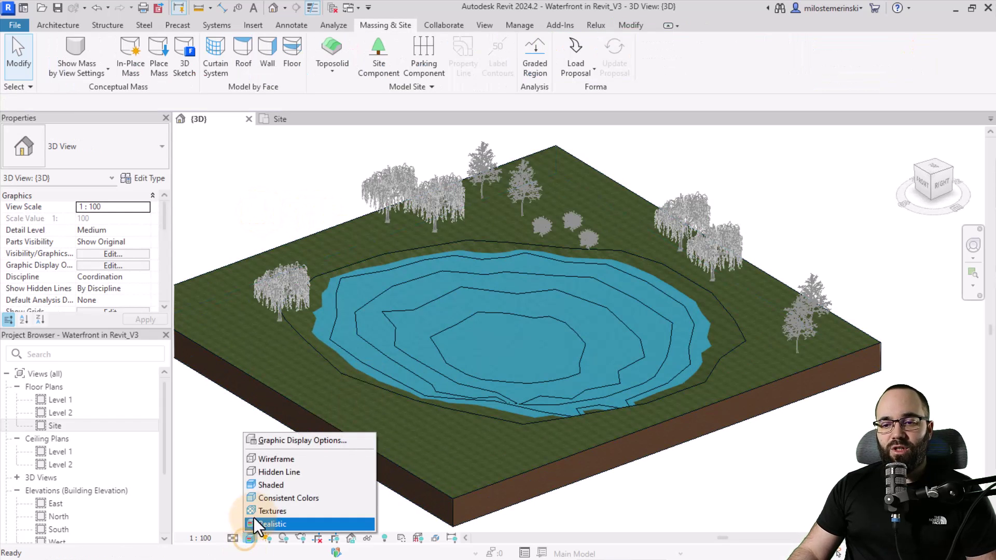
pyautogui.click(264, 459)
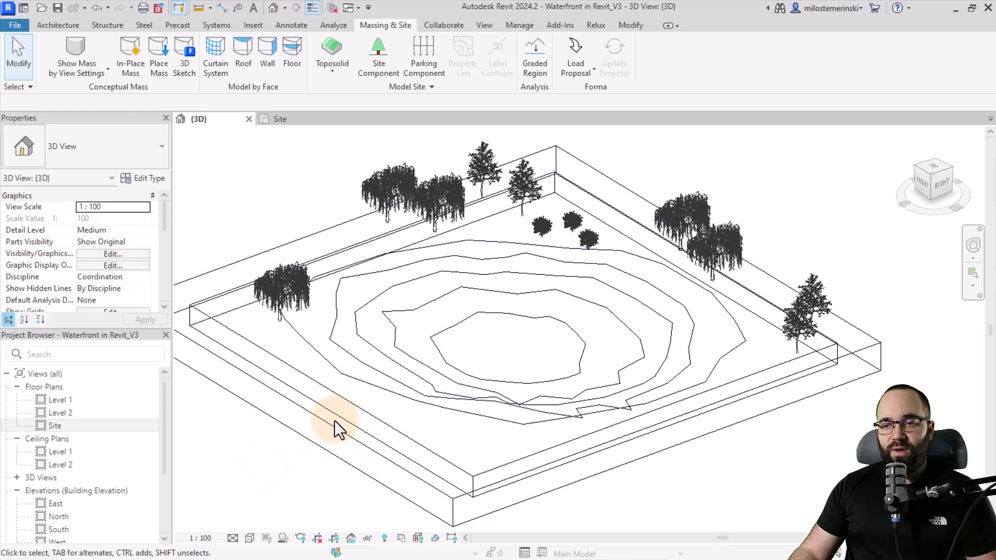
pyautogui.click(627, 29)
pyautogui.click(155, 72)
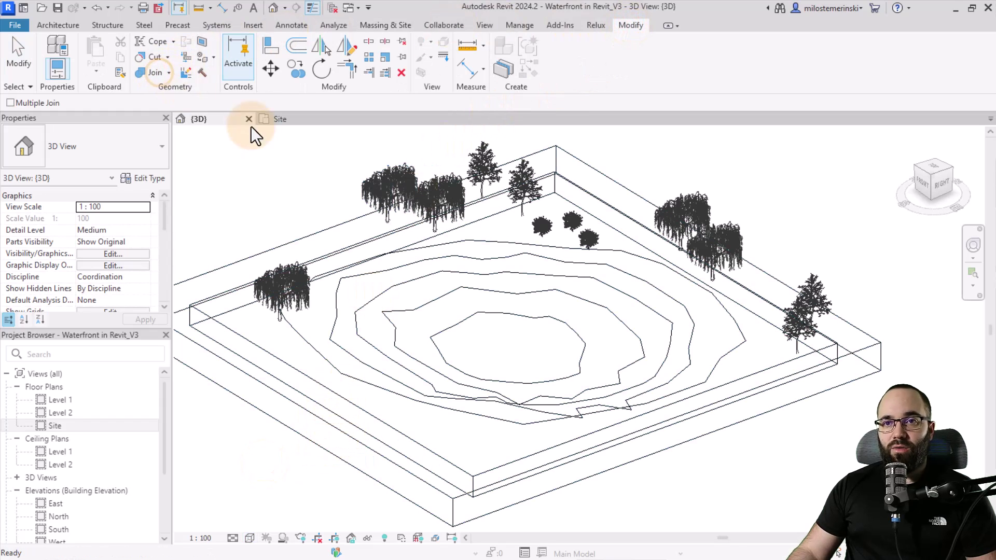
pyautogui.click(421, 493)
pyautogui.click(408, 452)
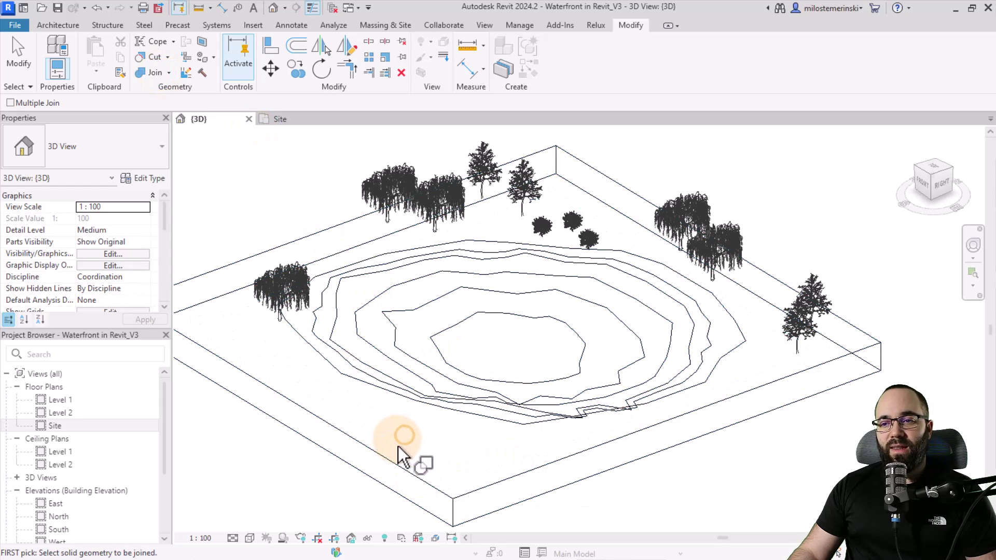
# Set the 3D view's visual style to Realistic and leave the Join command
pyautogui.click(250, 537)
pyautogui.click(272, 524)
pyautogui.keyDown('shift'); pyautogui.moveTo(395, 401); pyautogui.dragTo(382, 385, button='middle'); pyautogui.keyUp('shift')
pyautogui.press('Escape')
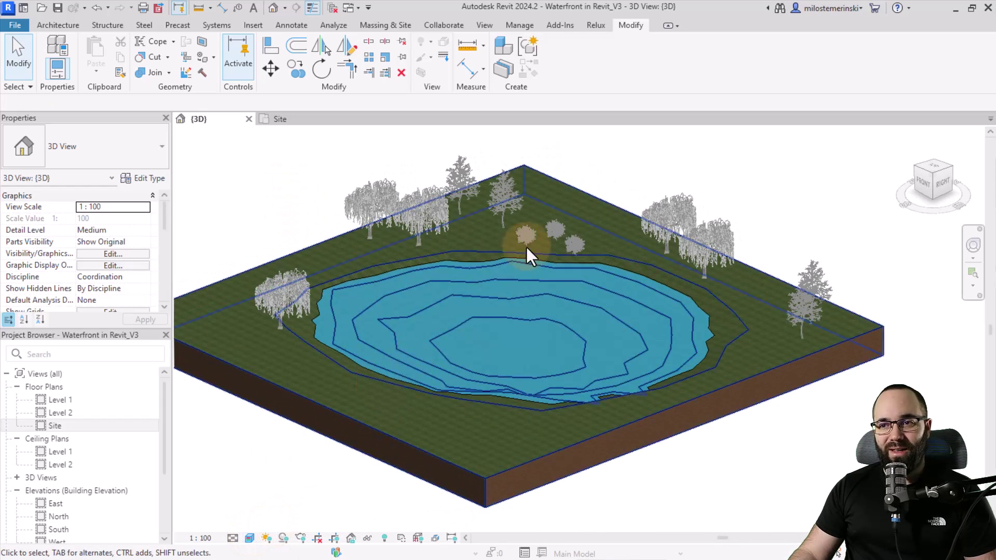
# Examine the surrounding trees and the pond's shoreline where the water meets the grass terrain
pyautogui.scroll(8, 526, 239)
pyautogui.moveTo(291, 289); pyautogui.dragTo(338, 406, button='middle')
pyautogui.scroll(-10, 415, 284)
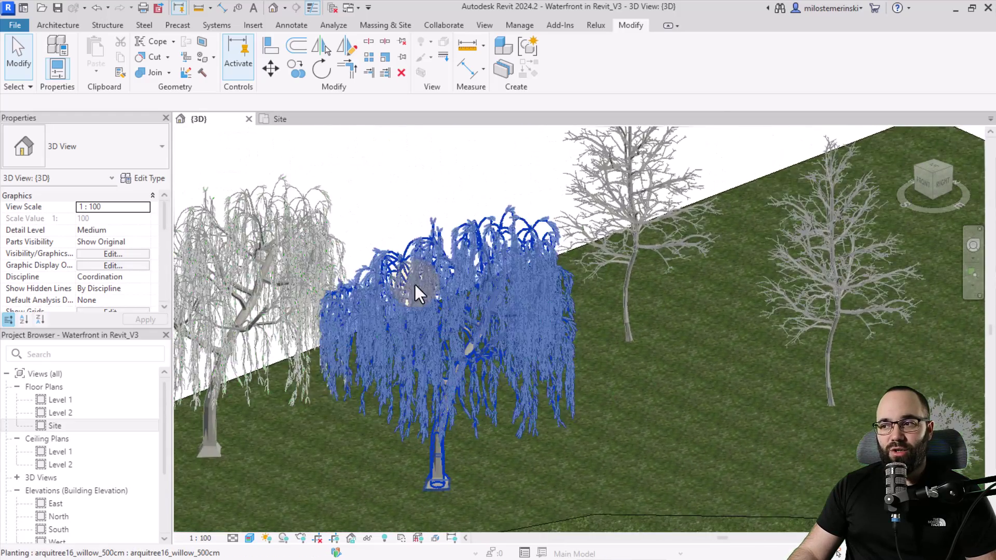
pyautogui.keyDown('shift'); pyautogui.moveTo(449, 360); pyautogui.dragTo(447, 359, button='middle'); pyautogui.keyUp('shift')
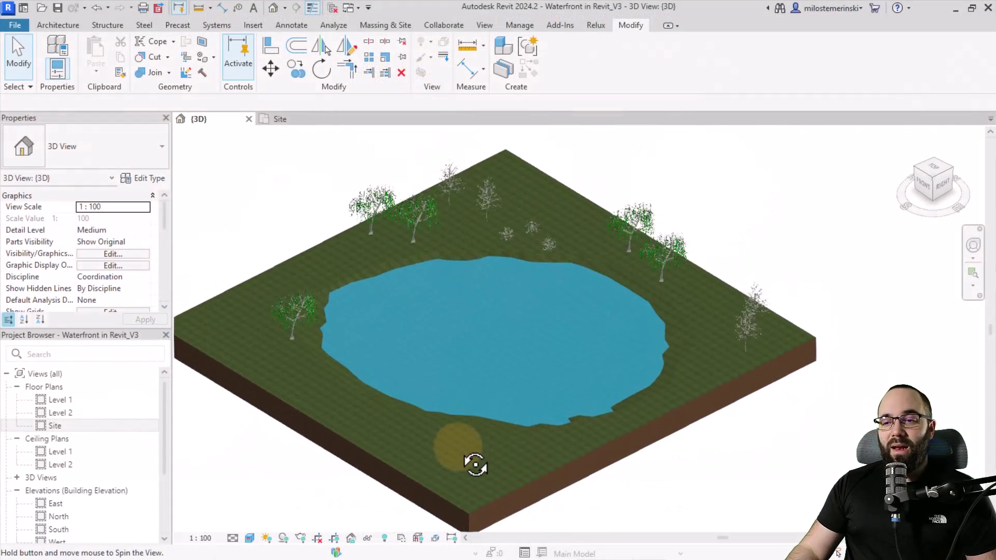
pyautogui.keyDown('shift'); pyautogui.moveTo(465, 454); pyautogui.dragTo(461, 445, button='middle'); pyautogui.keyUp('shift')
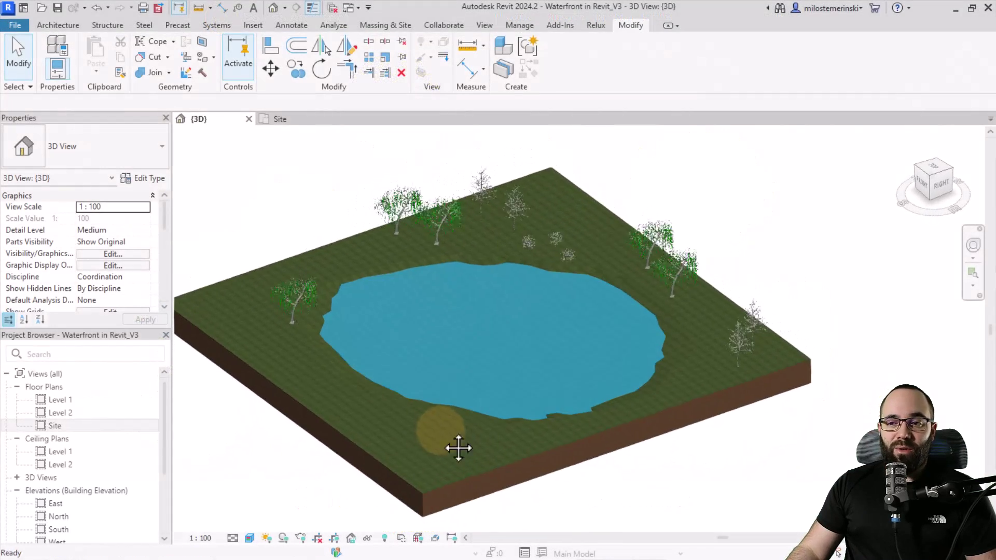
pyautogui.scroll(2, 350, 392)
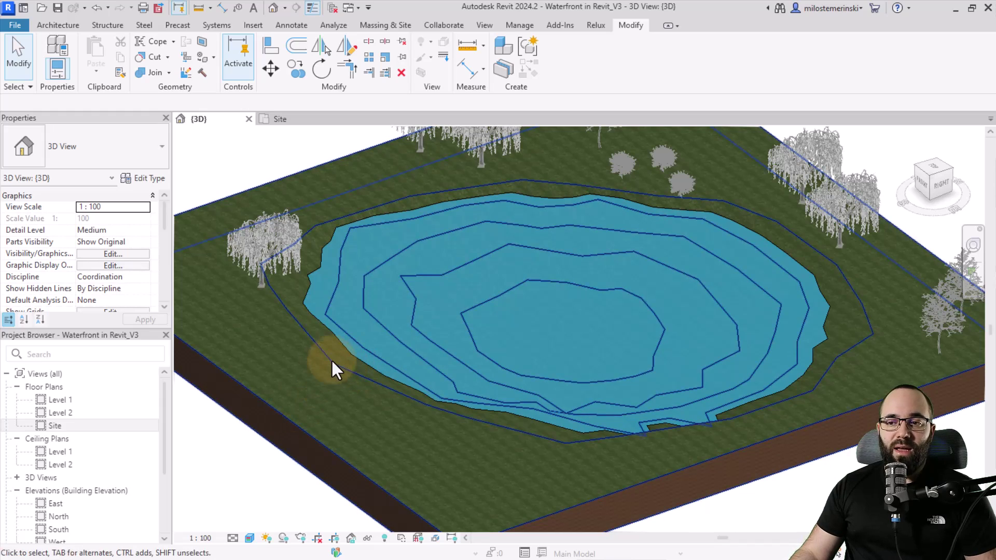
pyautogui.scroll(3, 332, 363)
pyautogui.scroll(-3, 343, 363)
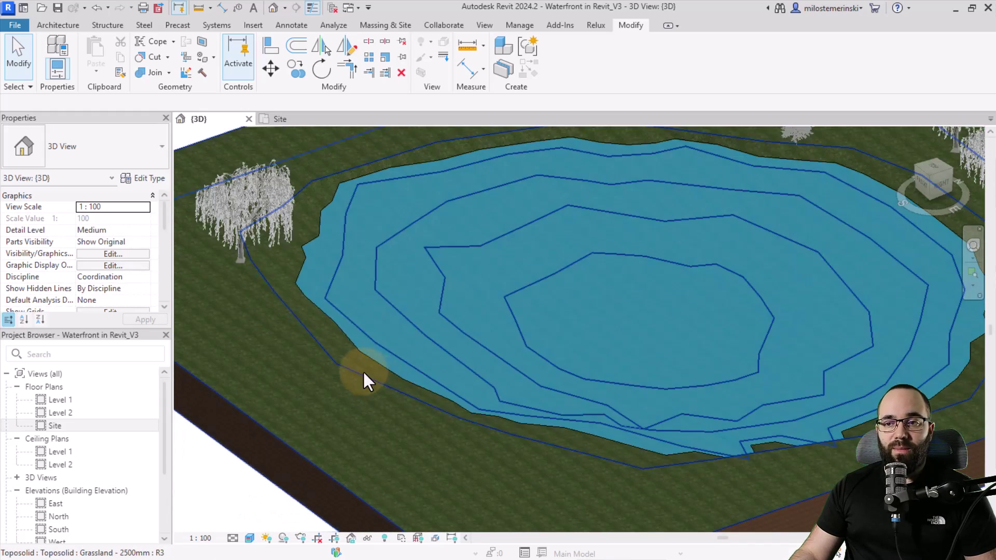
pyautogui.scroll(-1, 332, 340)
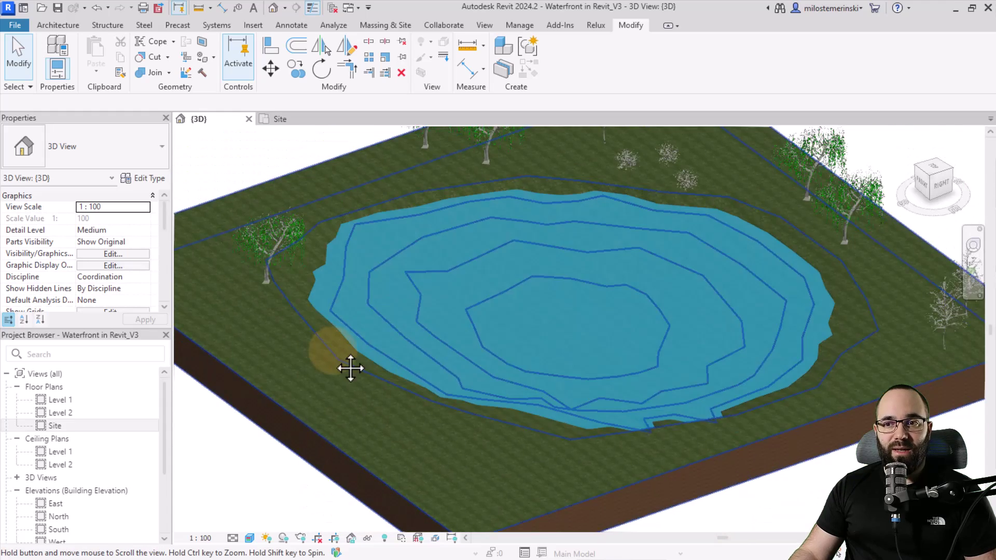
pyautogui.scroll(1, 287, 378)
# Delete the Grass finish layer from the structure of the terrain's Grassland - 2500mm type
pyautogui.click(277, 387)
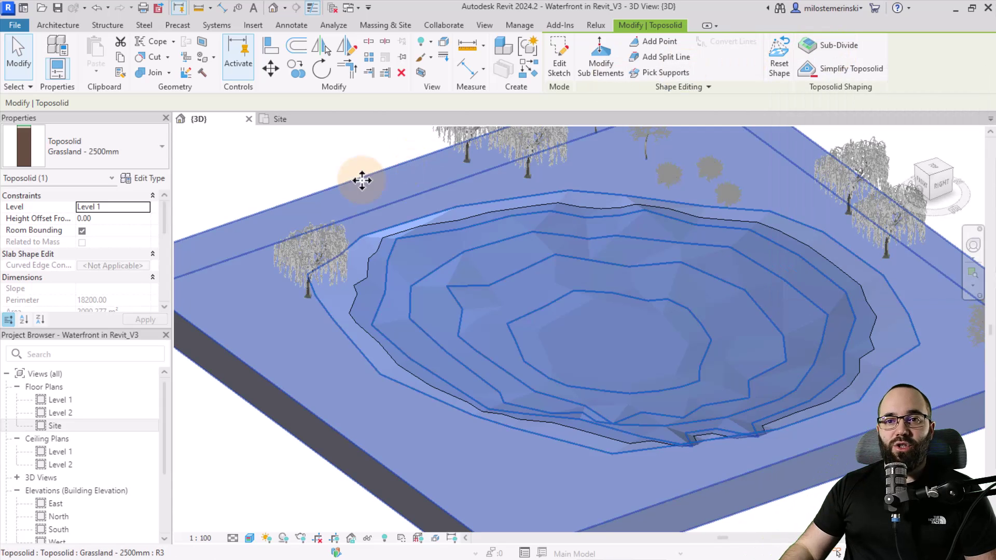
pyautogui.click(257, 197)
pyautogui.click(257, 210)
pyautogui.click(147, 178)
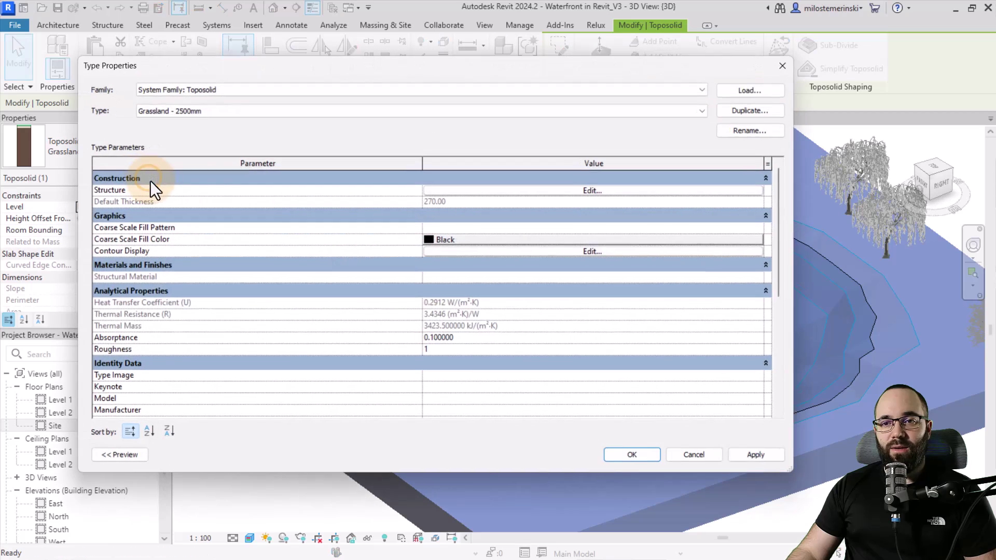
pyautogui.click(434, 192)
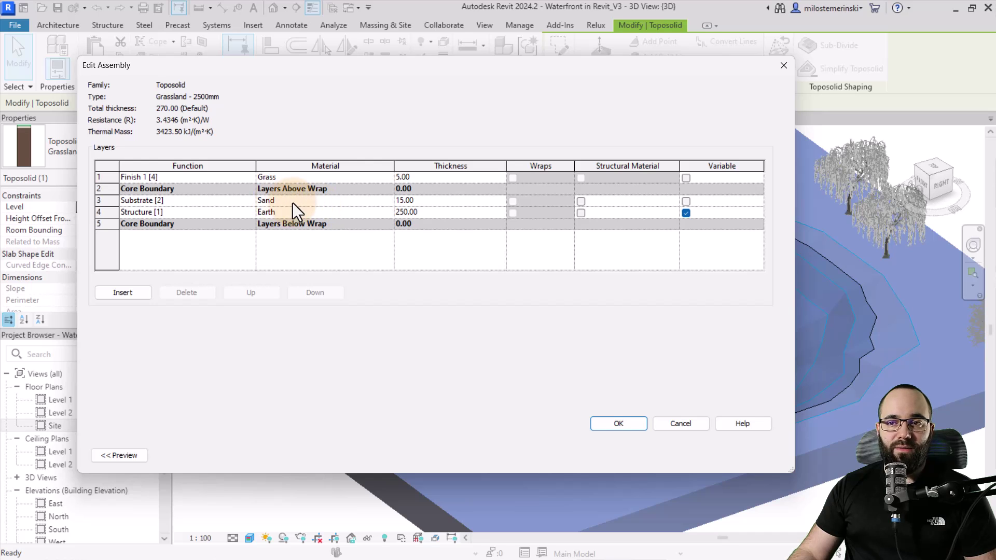
pyautogui.click(100, 178)
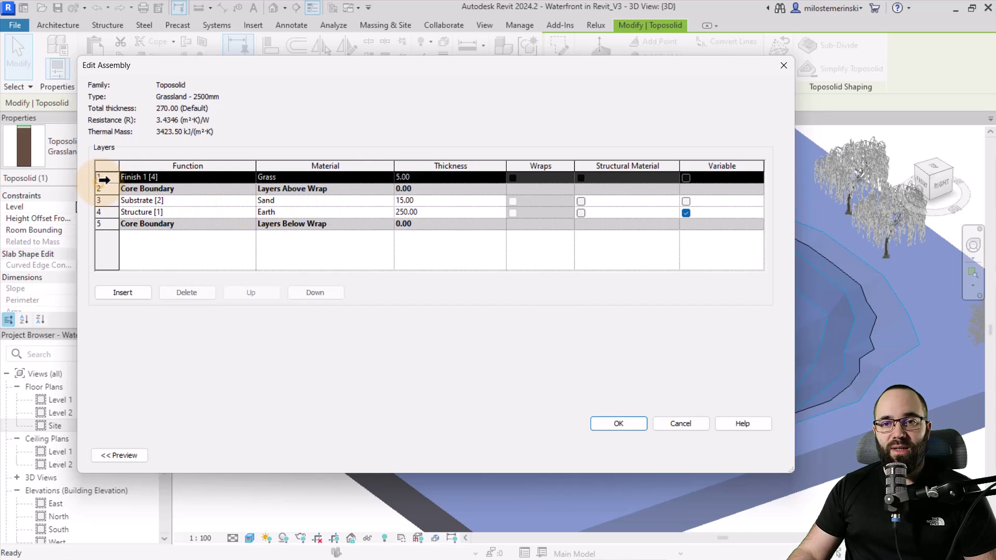
pyautogui.click(193, 295)
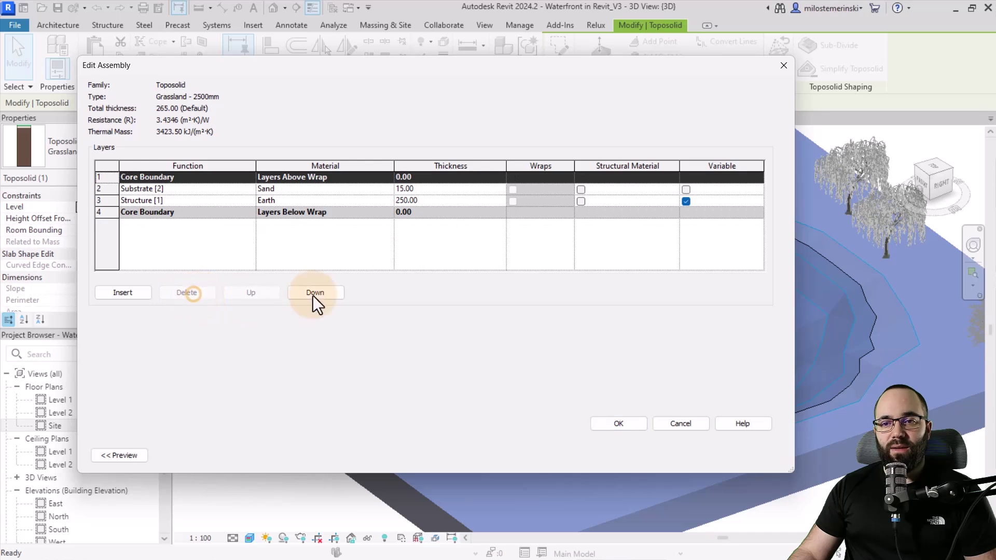
# Set the Sand substrate layer's thickness to 20 in the Grassland type, apply the type changes and deselect the terrain
pyautogui.click(428, 191)
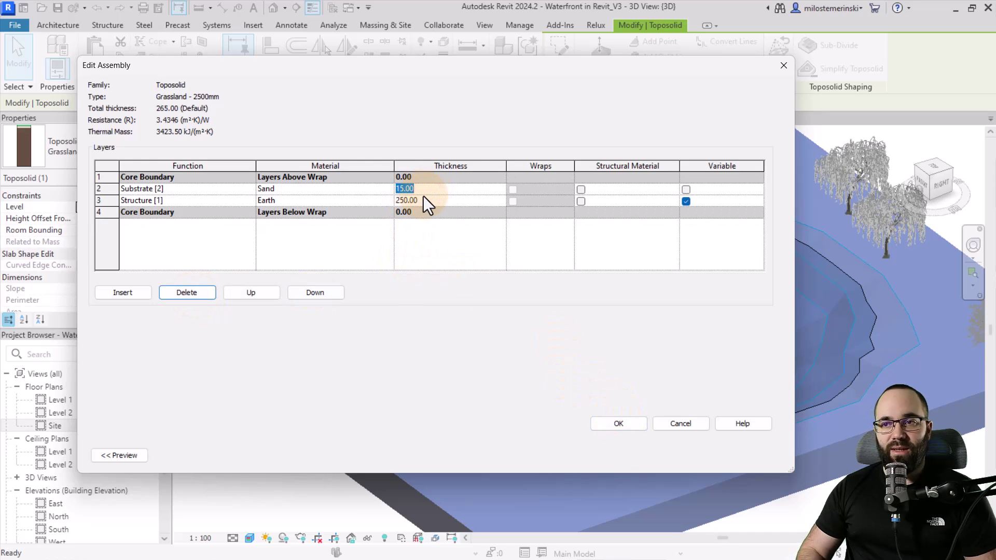
pyautogui.write('20')
pyautogui.press('Tab')
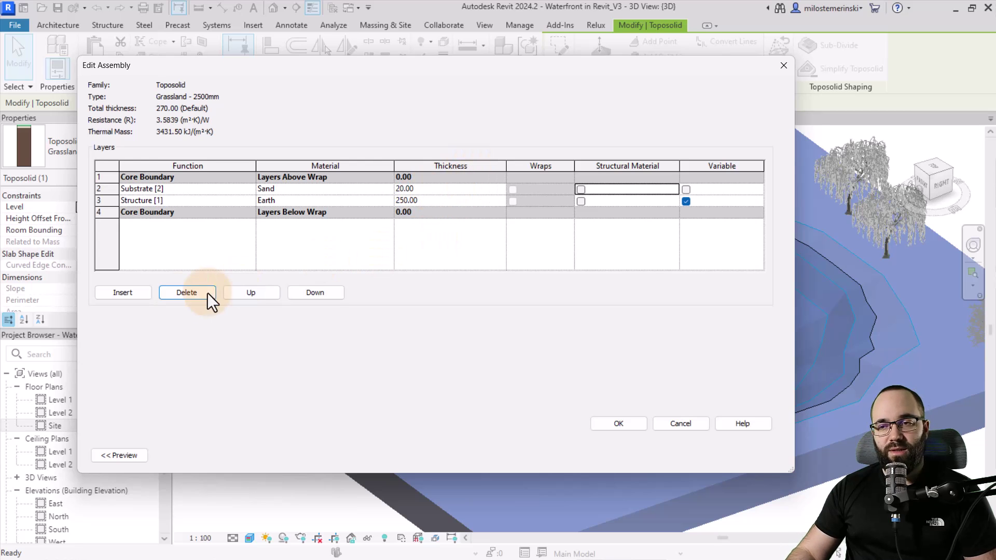
pyautogui.click(619, 424)
pyautogui.click(752, 459)
pyautogui.click(622, 459)
pyautogui.click(263, 171)
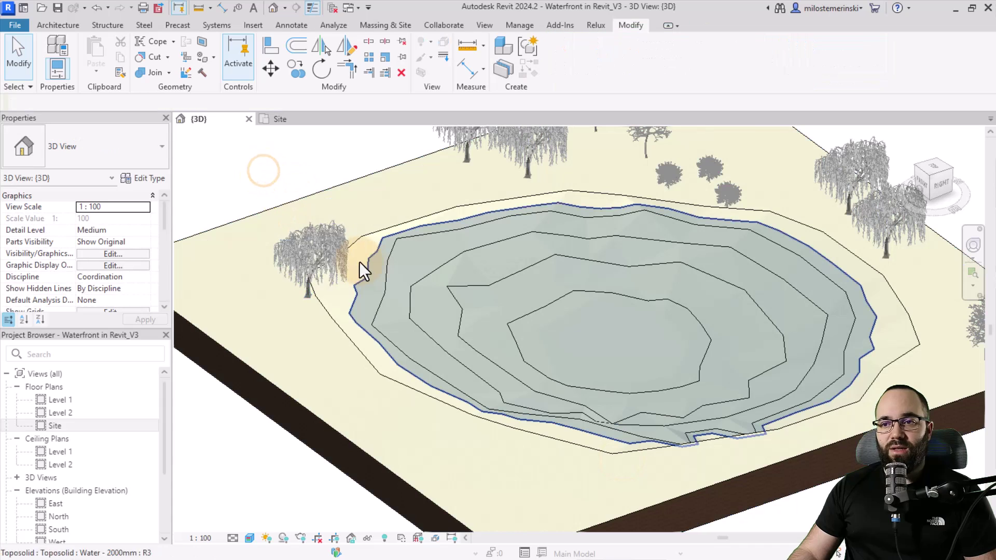
pyautogui.click(331, 310)
pyautogui.press('Escape')
# In the Site plan, start a sub-division of the terrain and sketch its rectangular outer boundary of 4500 by 4600 along the terrain's edges
pyautogui.click(279, 121)
pyautogui.click(298, 151)
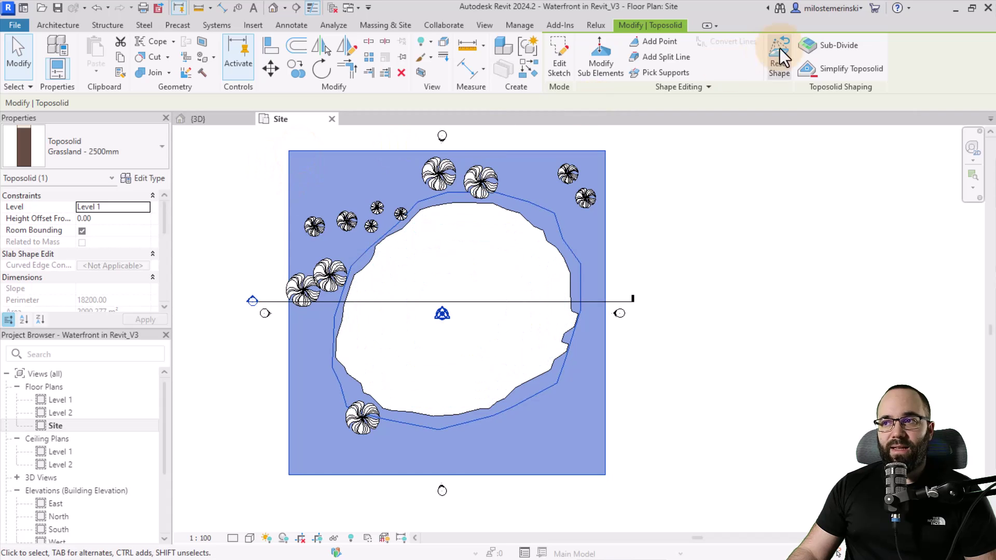
pyautogui.click(827, 45)
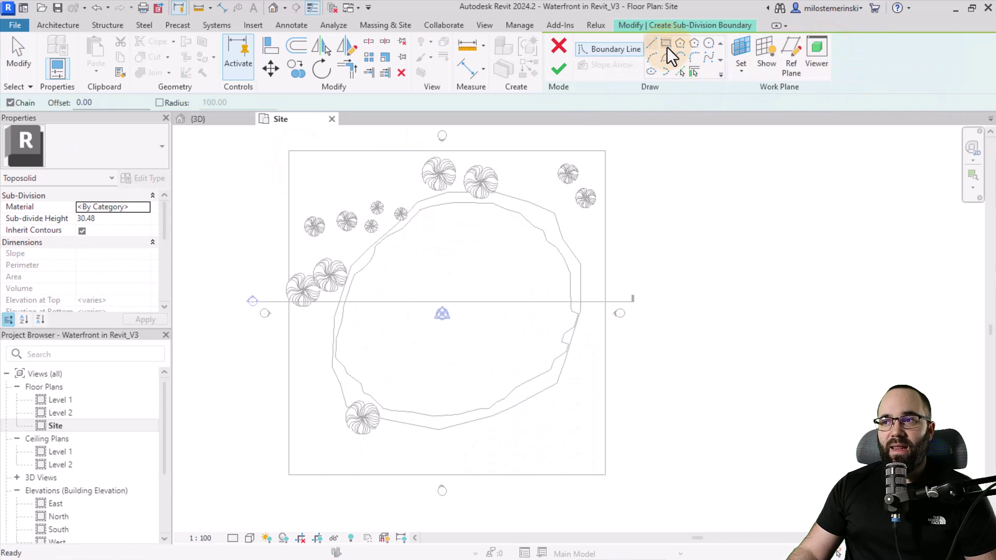
pyautogui.click(668, 47)
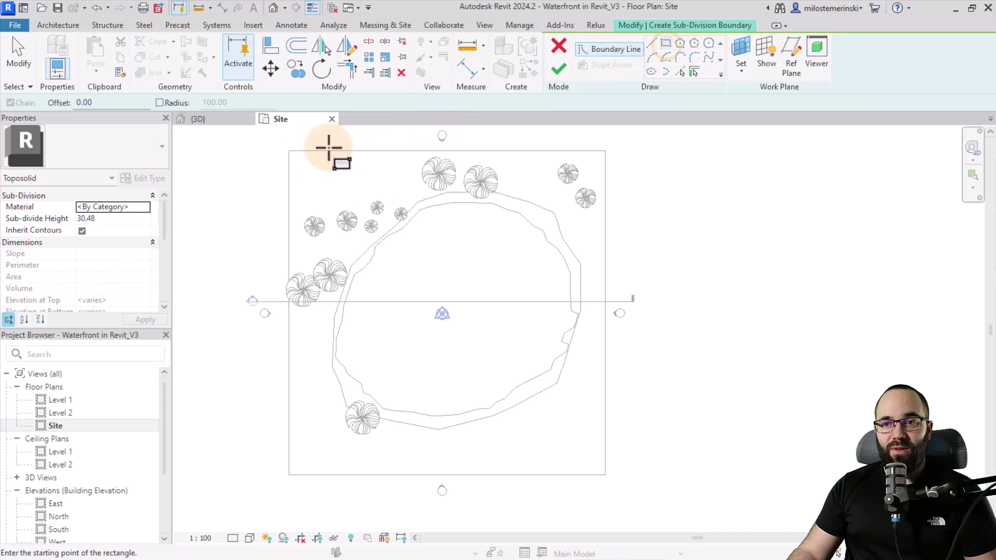
pyautogui.click(289, 151)
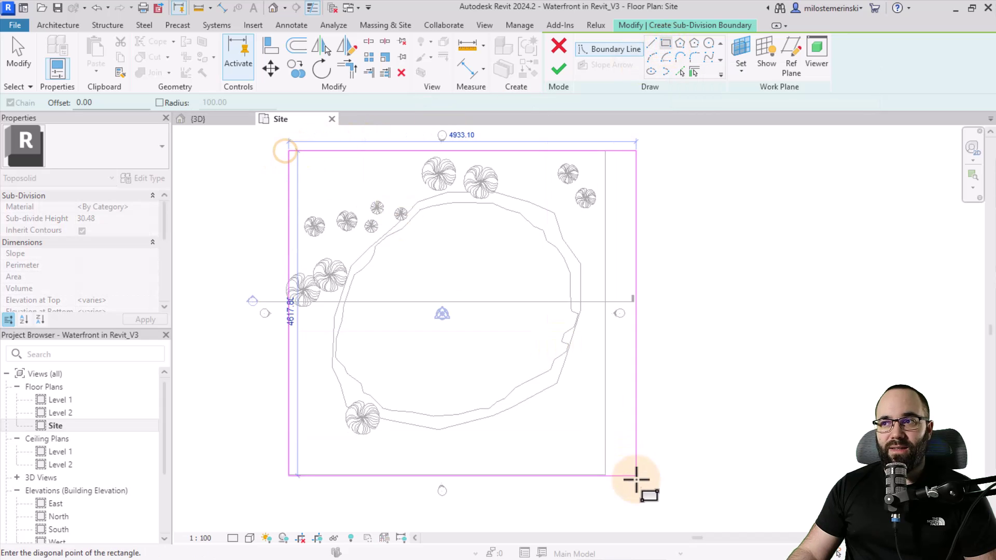
pyautogui.click(605, 474)
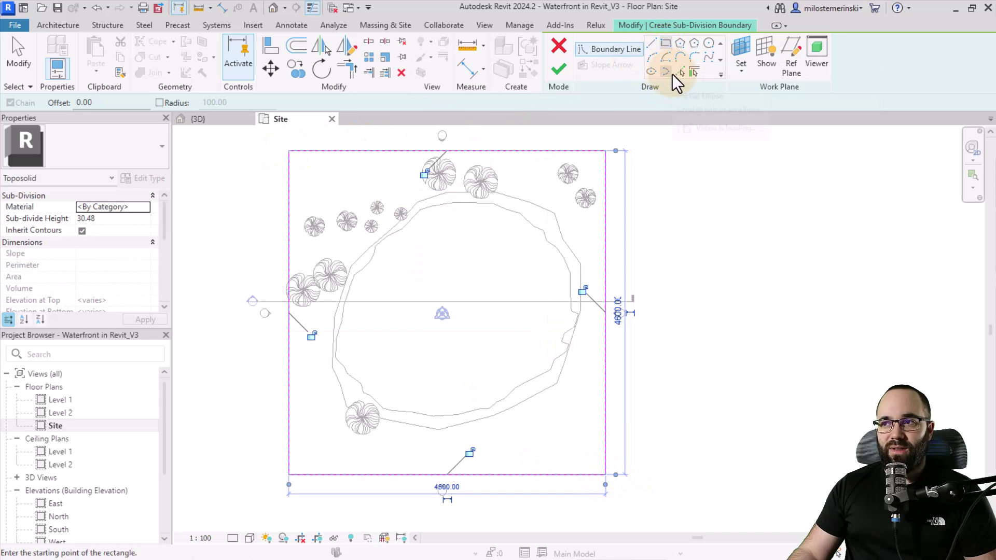
# Sketch a spline around the pond just outside the water's edge as the sub-division's inner boundary, leaving a small gap between its ends
pyautogui.click(709, 58)
pyautogui.scroll(5, 373, 216)
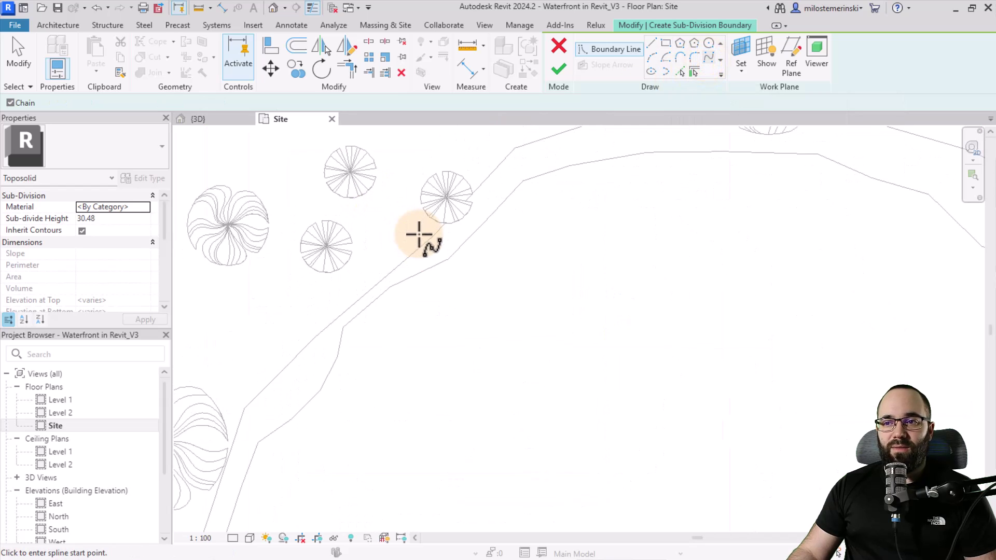
pyautogui.click(418, 251)
pyautogui.moveTo(518, 163); pyautogui.dragTo(283, 289, button='middle')
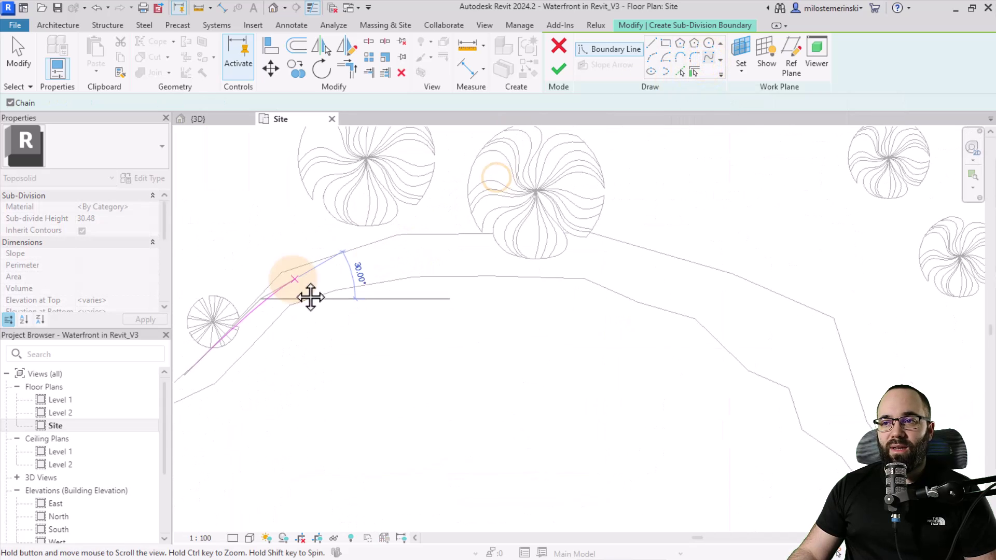
pyautogui.click(316, 259)
pyautogui.click(433, 233)
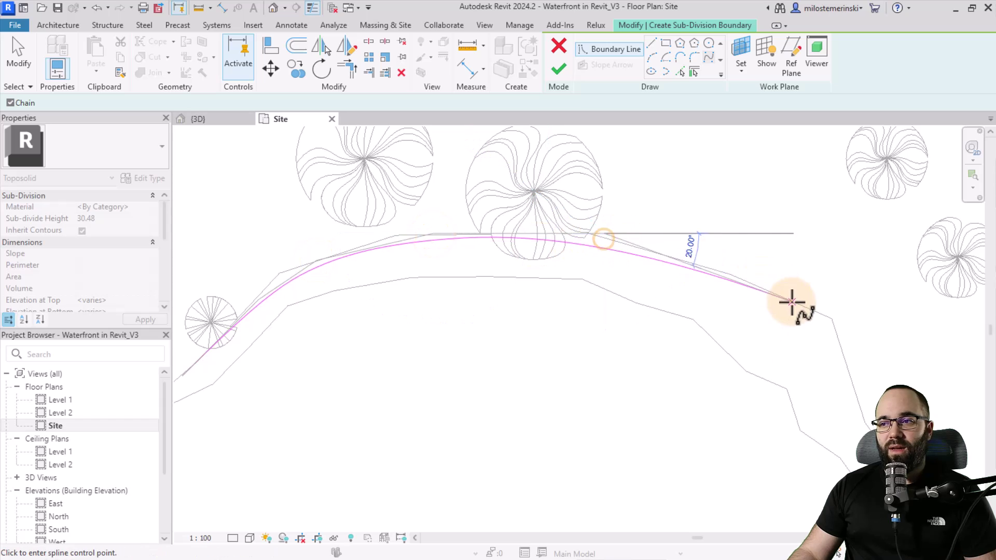
pyautogui.click(605, 240)
pyautogui.click(790, 296)
pyautogui.click(846, 383)
pyautogui.moveTo(845, 383); pyautogui.dragTo(482, 159, button='middle')
pyautogui.click(485, 194)
pyautogui.click(556, 280)
pyautogui.click(542, 379)
pyautogui.moveTo(566, 482); pyautogui.dragTo(628, 295, button='middle')
pyautogui.click(628, 296)
pyautogui.click(585, 378)
pyautogui.moveTo(576, 464); pyautogui.dragTo(672, 194, button='middle')
pyautogui.click(678, 184)
pyautogui.click(544, 277)
pyautogui.click(414, 348)
pyautogui.click(329, 402)
pyautogui.moveTo(274, 405); pyautogui.dragTo(671, 281, button='middle')
pyautogui.click(643, 287)
pyautogui.click(439, 261)
pyautogui.click(254, 196)
pyautogui.moveTo(251, 162); pyautogui.dragTo(329, 473, button='middle')
pyautogui.click(302, 403)
pyautogui.moveTo(276, 365); pyautogui.dragTo(224, 275, button='middle')
pyautogui.click(282, 202)
pyautogui.click(318, 151)
pyautogui.moveTo(318, 151); pyautogui.dragTo(322, 501, button='middle')
pyautogui.click(384, 285)
pyautogui.scroll(3, 527, 166)
pyautogui.click(517, 181)
pyautogui.scroll(1, 540, 156)
pyautogui.moveTo(540, 156); pyautogui.dragTo(512, 249, button='middle')
# Close the gap between the spline's ends with a straight line and finish the sub-division from the 3D view
pyautogui.click(651, 42)
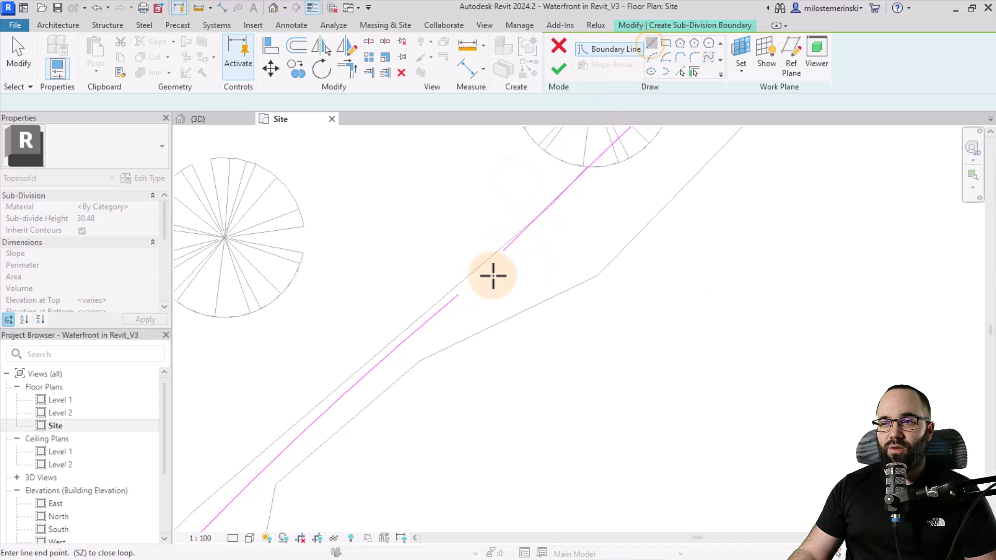
pyautogui.click(459, 294)
pyautogui.press('Tab')
pyautogui.click(503, 250)
pyautogui.scroll(-2, 363, 224)
pyautogui.click(200, 120)
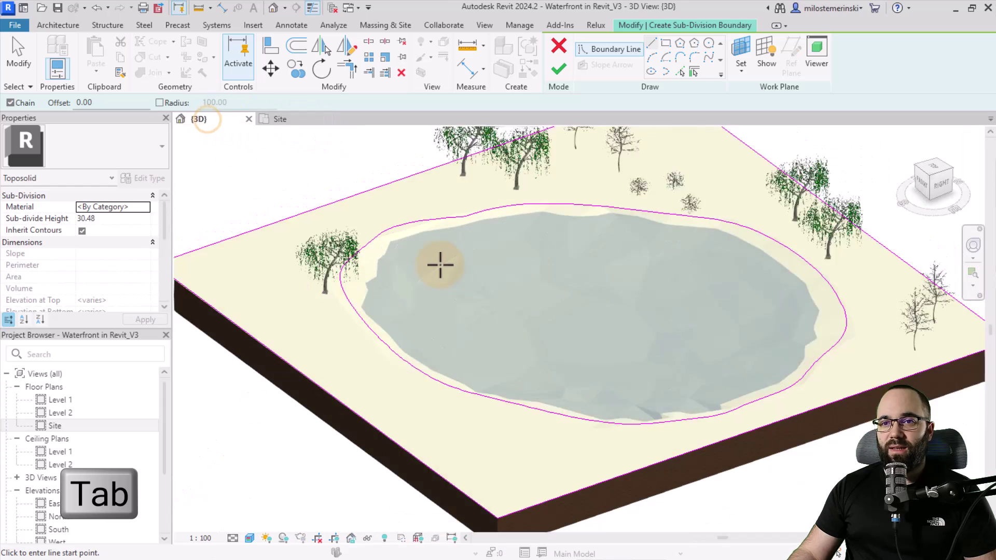
pyautogui.scroll(-3, 440, 263)
pyautogui.click(559, 70)
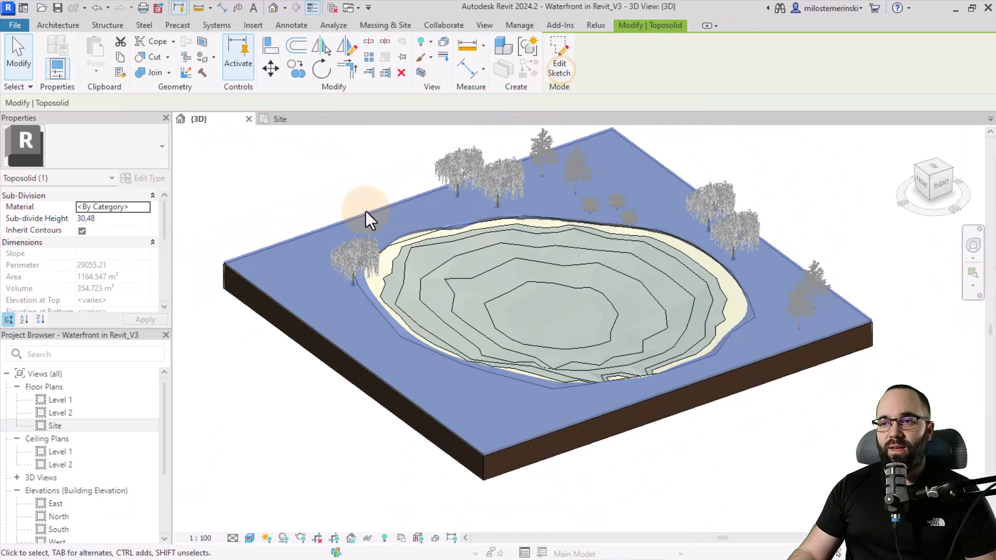
# Assign the Grass material to the terrain sub-division surrounding the pond
pyautogui.click(226, 204)
pyautogui.click(405, 236)
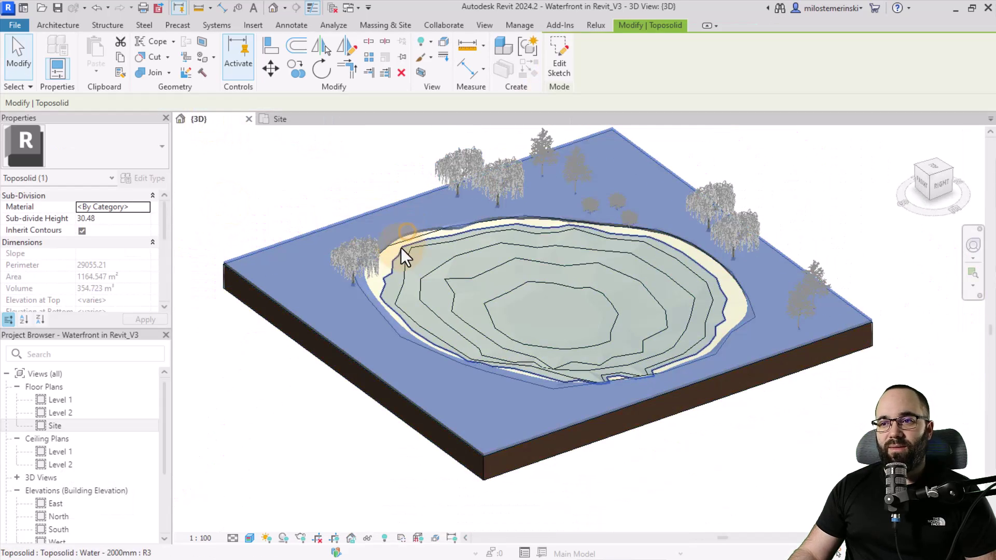
pyautogui.click(118, 207)
pyautogui.click(146, 207)
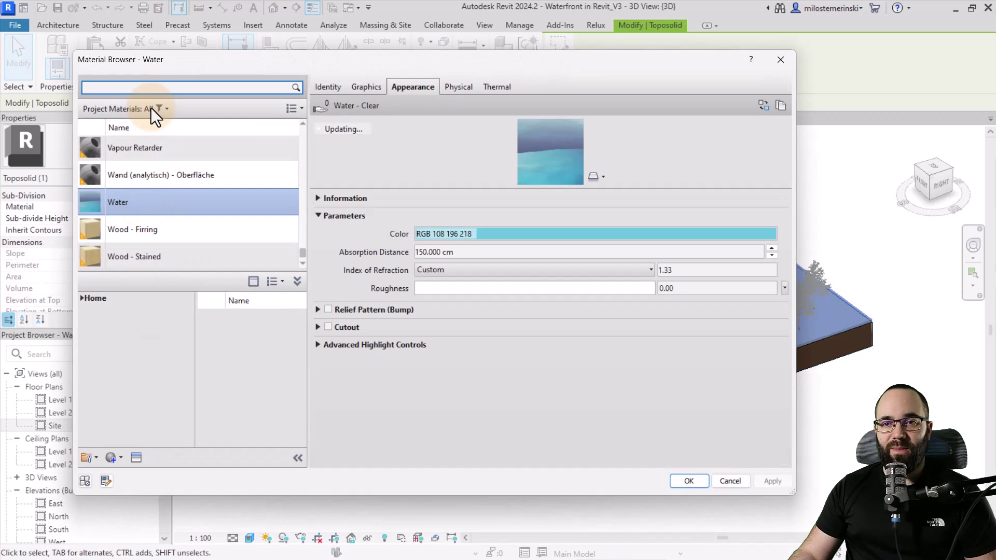
pyautogui.click(131, 88)
pyautogui.write('grass')
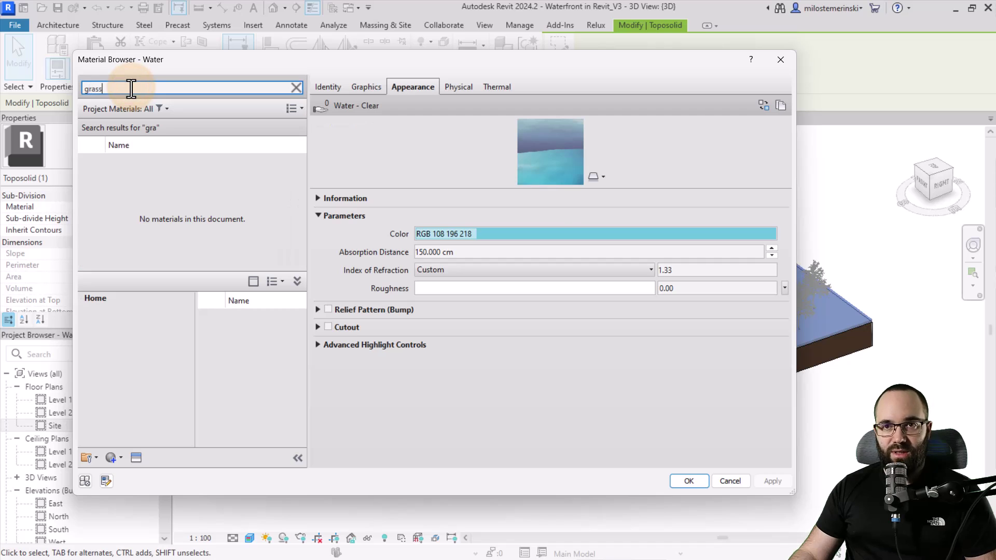
pyautogui.doubleClick(132, 169)
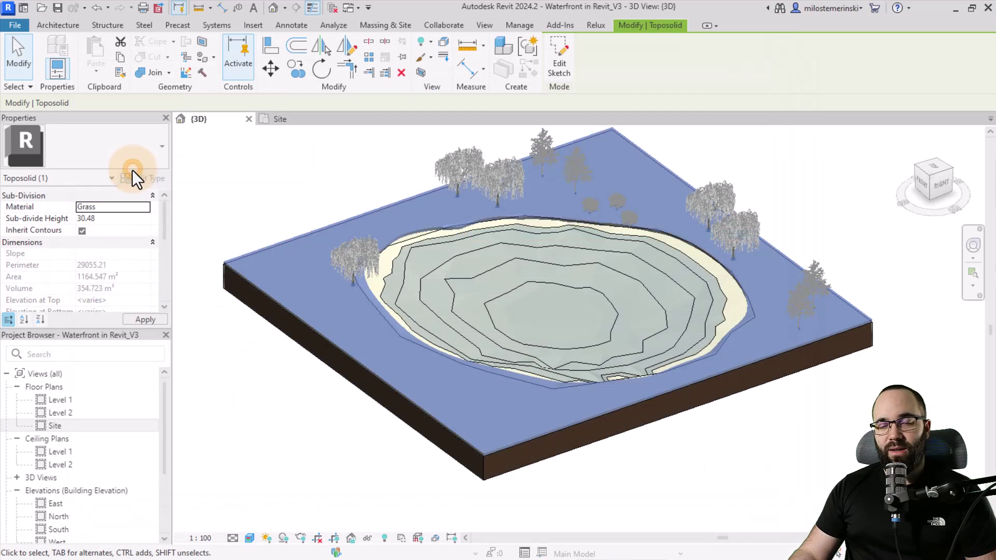
# Set the grass sub-division's Sub-divide Height to 1.00, apply the change and deselect it
pyautogui.click(116, 220)
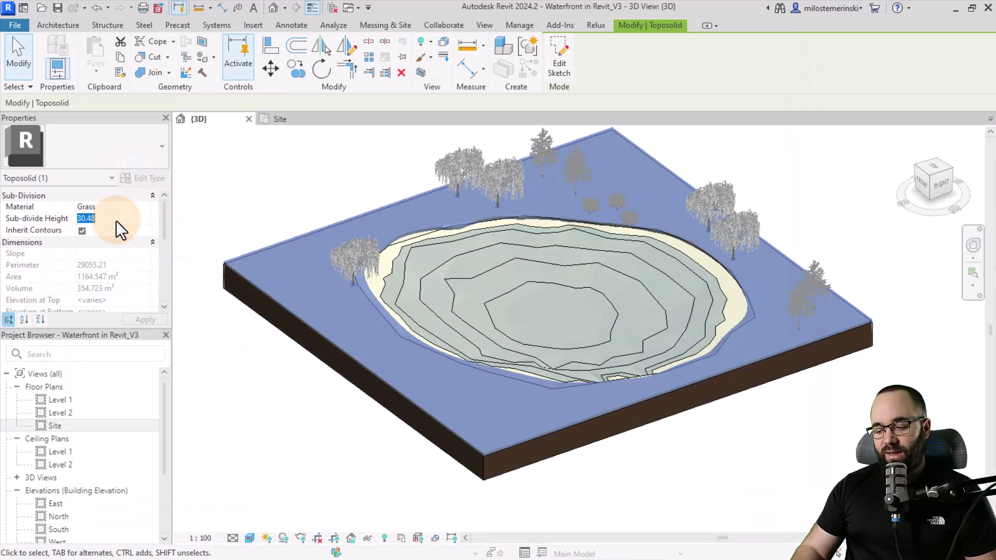
pyautogui.write('3.00')
pyautogui.press('Return')
pyautogui.write('1.00')
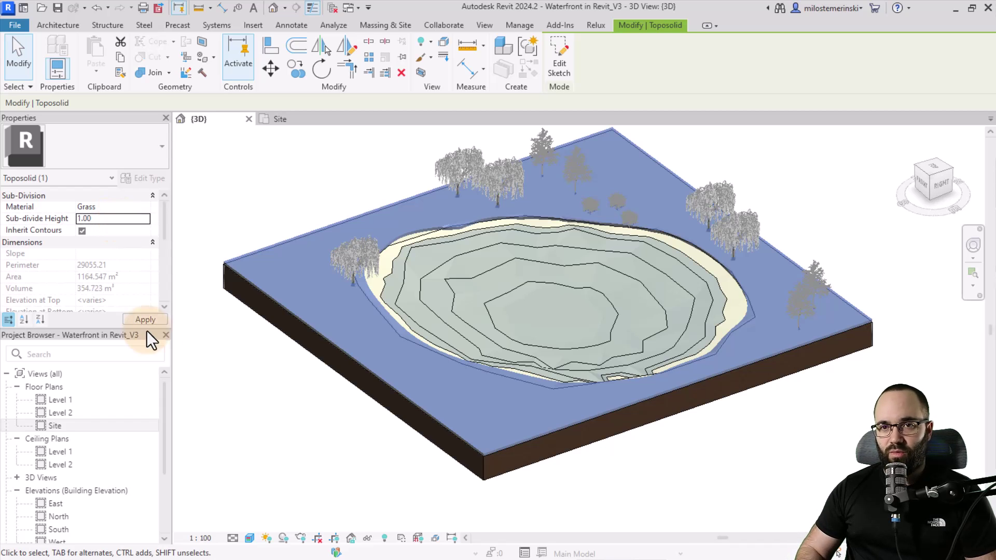
pyautogui.click(150, 322)
pyautogui.click(291, 372)
pyautogui.keyDown('shift'); pyautogui.moveTo(403, 450); pyautogui.dragTo(435, 493, button='middle'); pyautogui.keyUp('shift')
pyautogui.scroll(6, 649, 374)
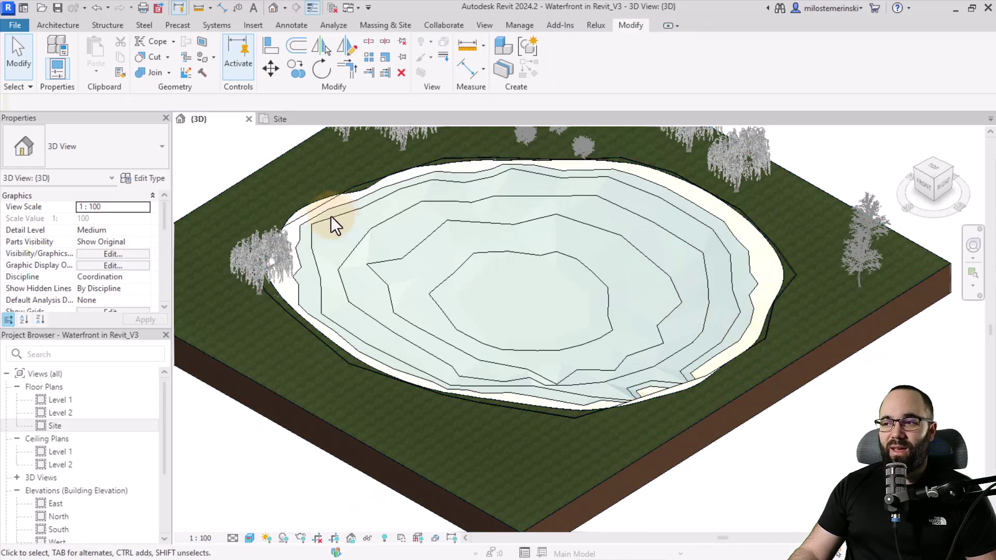
pyautogui.scroll(8, 325, 216)
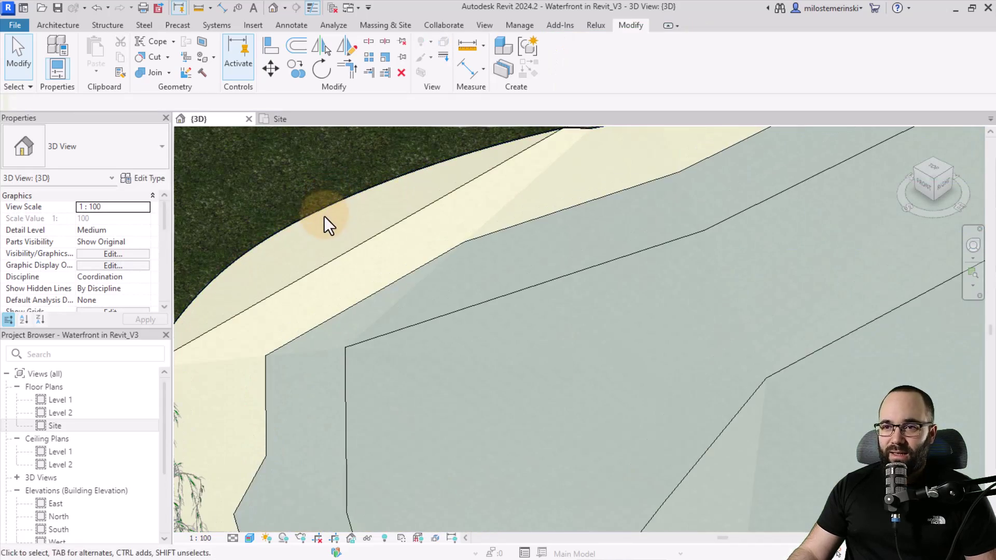
pyautogui.scroll(-8, 312, 262)
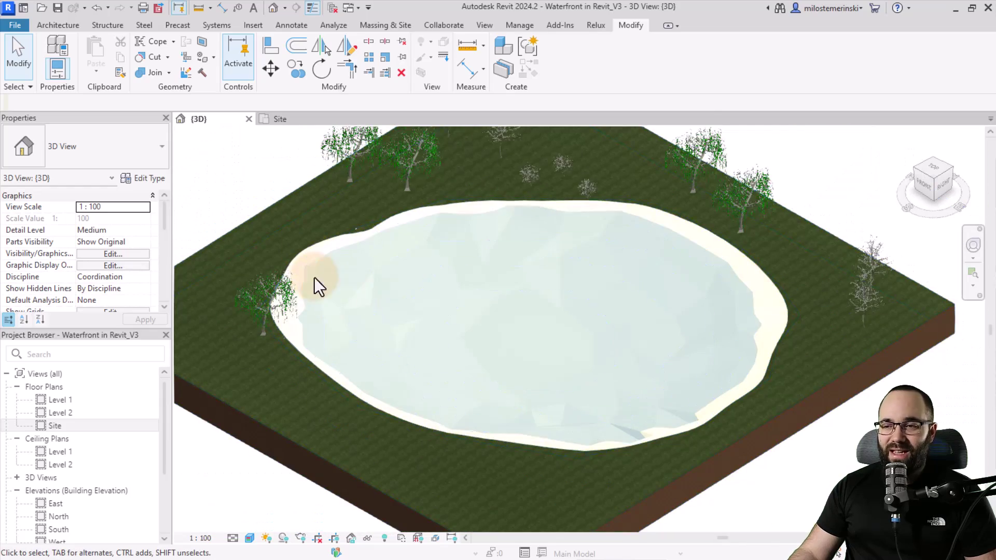
pyautogui.keyDown('shift'); pyautogui.moveTo(334, 290); pyautogui.dragTo(437, 332, button='middle'); pyautogui.keyUp('shift')
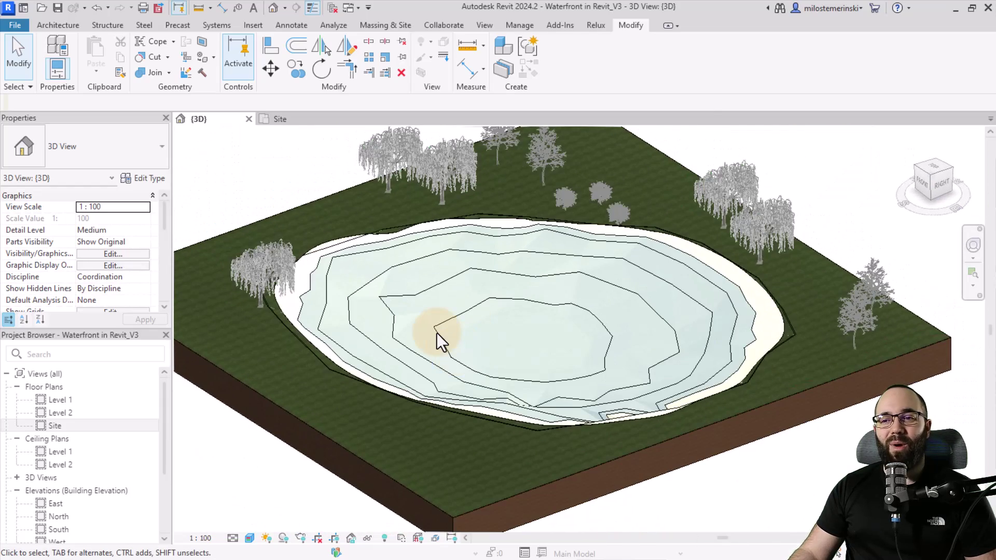